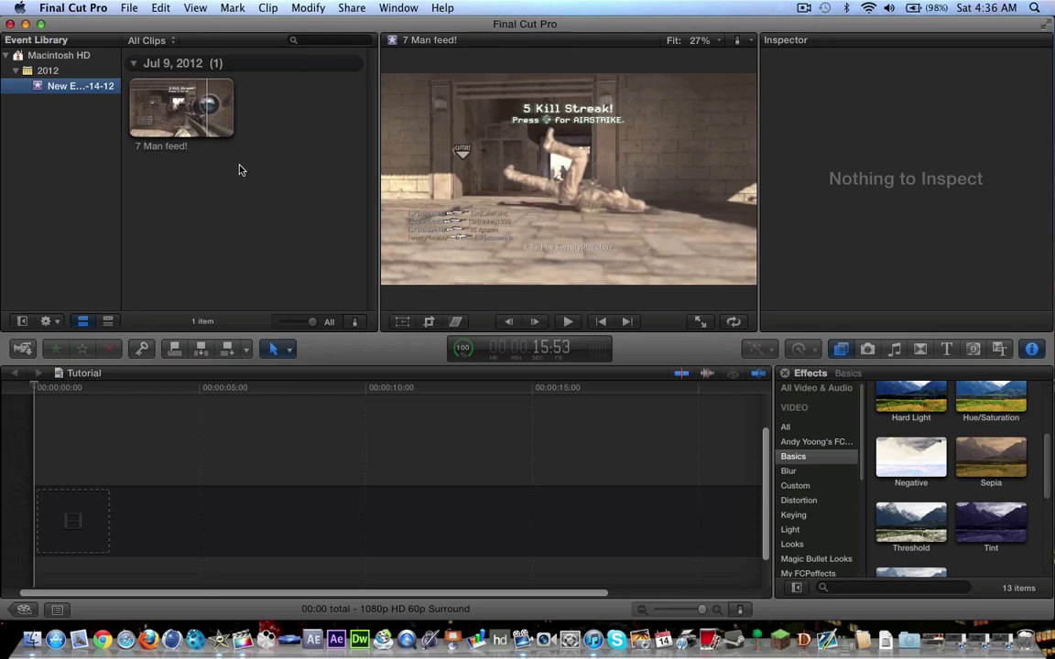
Append the 7 Man feed! clip to the Tutorial timeline and lower its volume to -96 dB
click(202, 105)
click(197, 343)
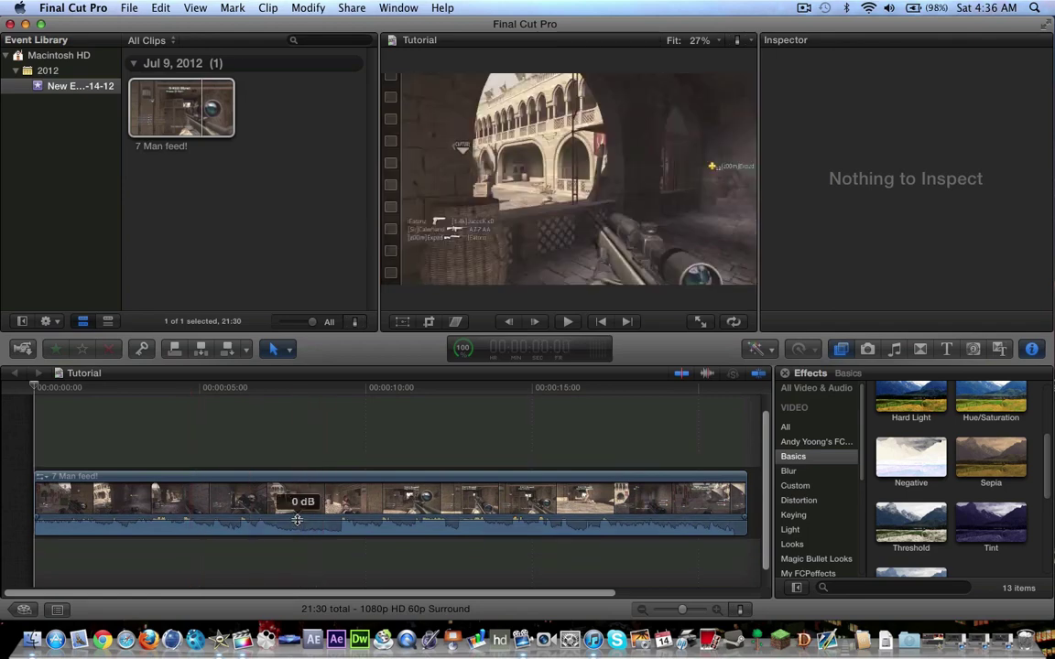
drag(297, 520, 294, 538)
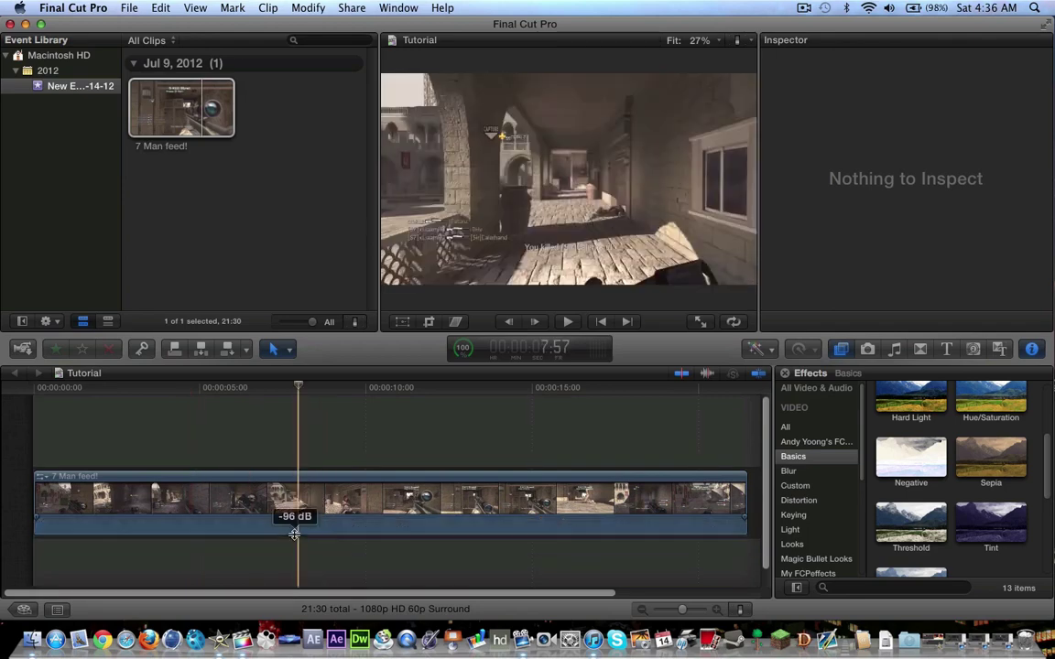
Apply the Hue/Saturation effect to the timeline clip
click(154, 488)
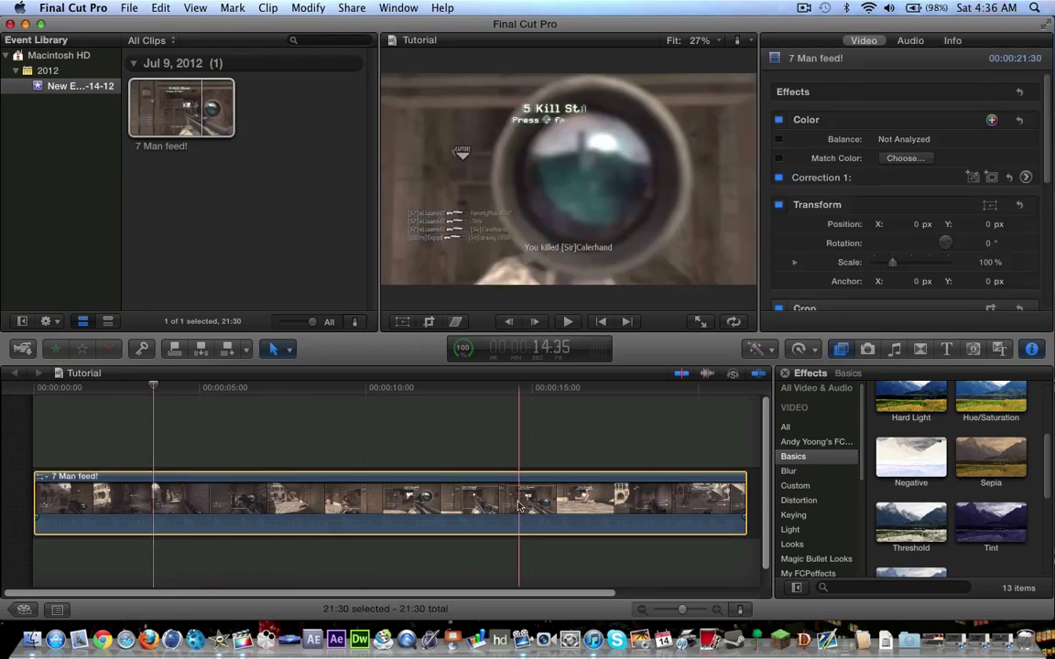
scroll(993, 403, up, 2)
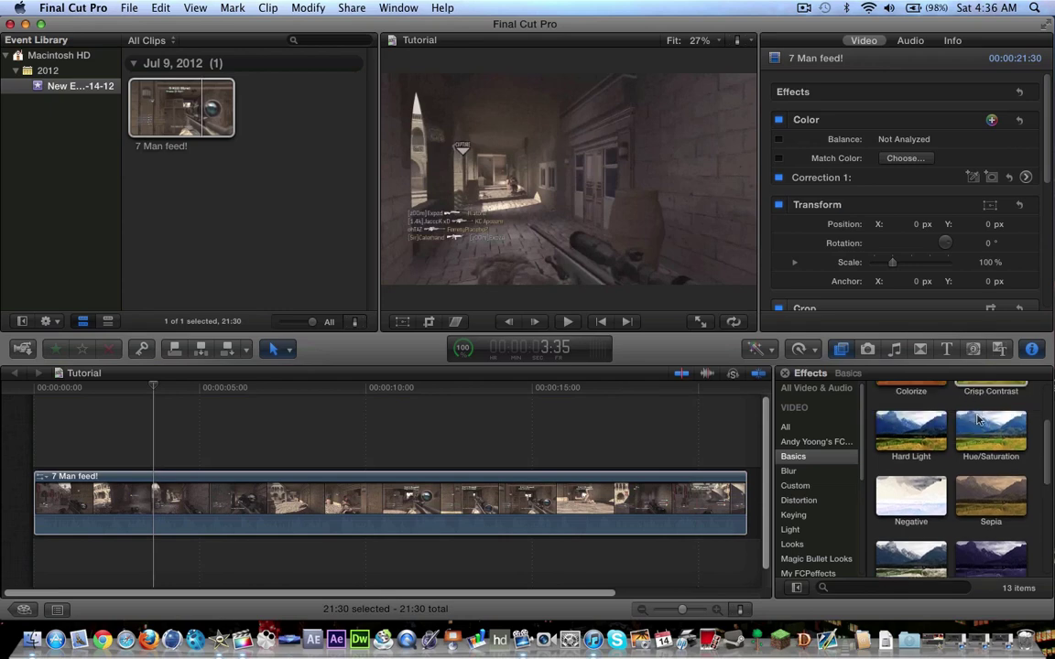
click(977, 420)
drag(978, 420, 484, 498)
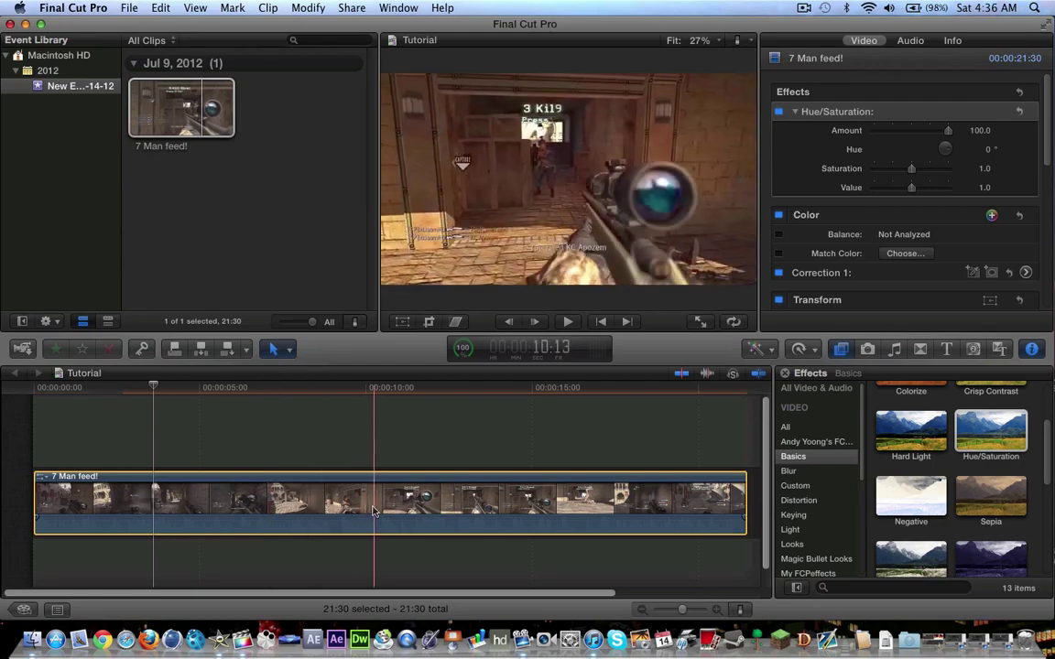
Apply Magic Bullet Looks to the clip and launch its Looks editor
click(353, 526)
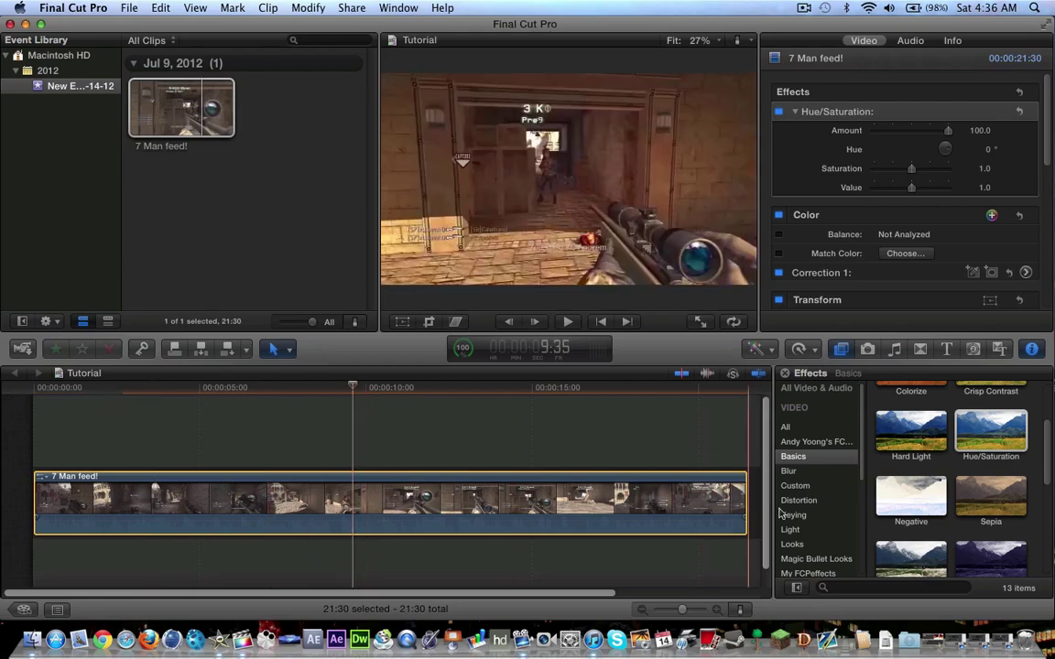
click(833, 559)
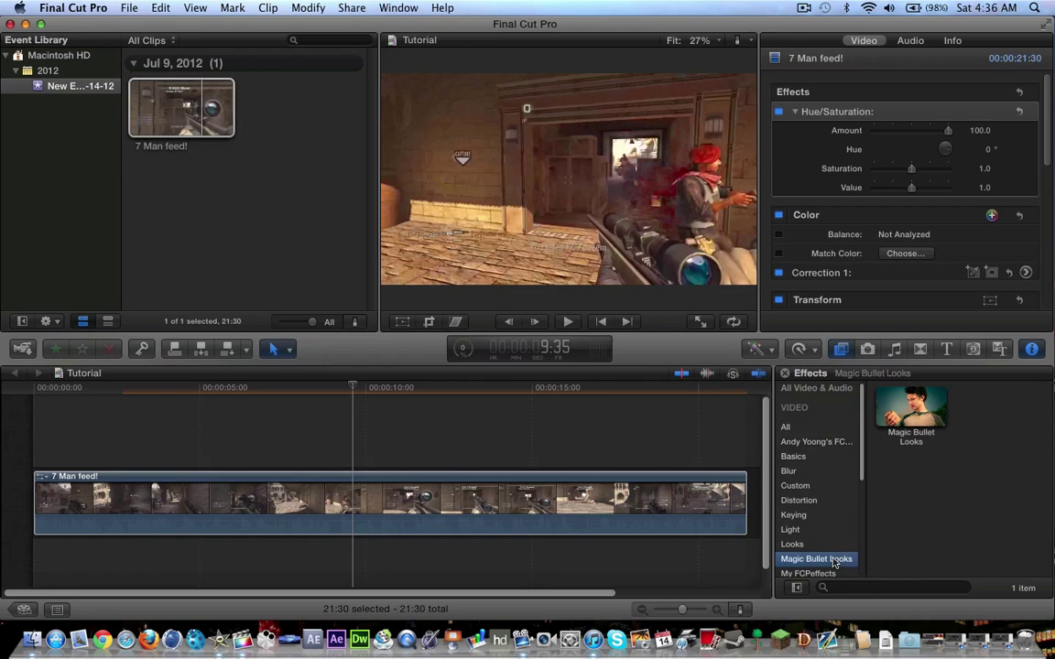
drag(910, 407, 346, 520)
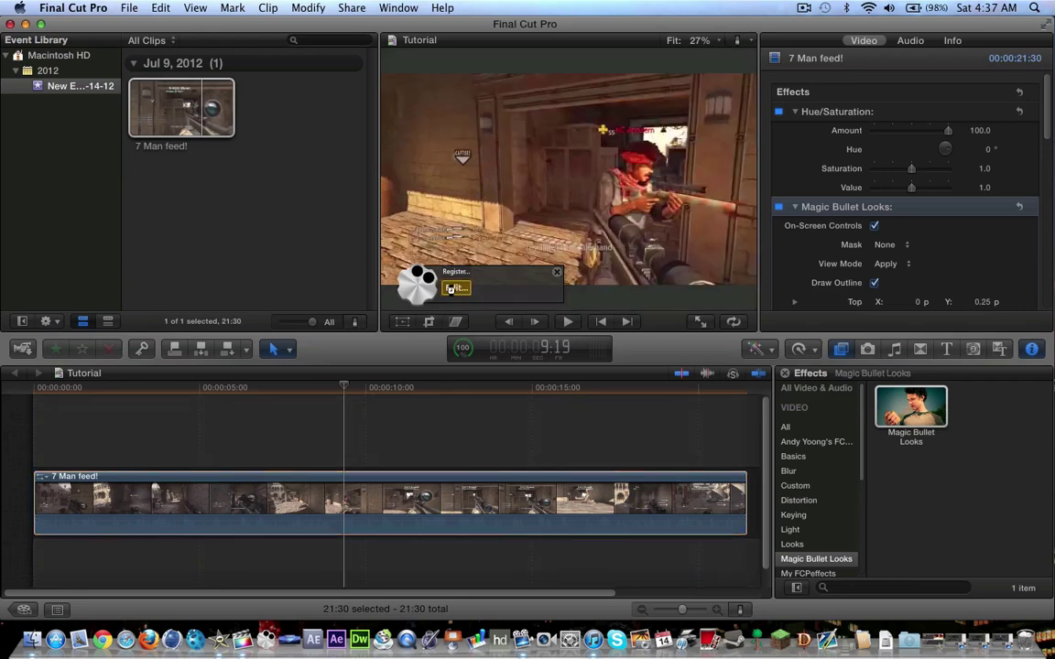
click(450, 290)
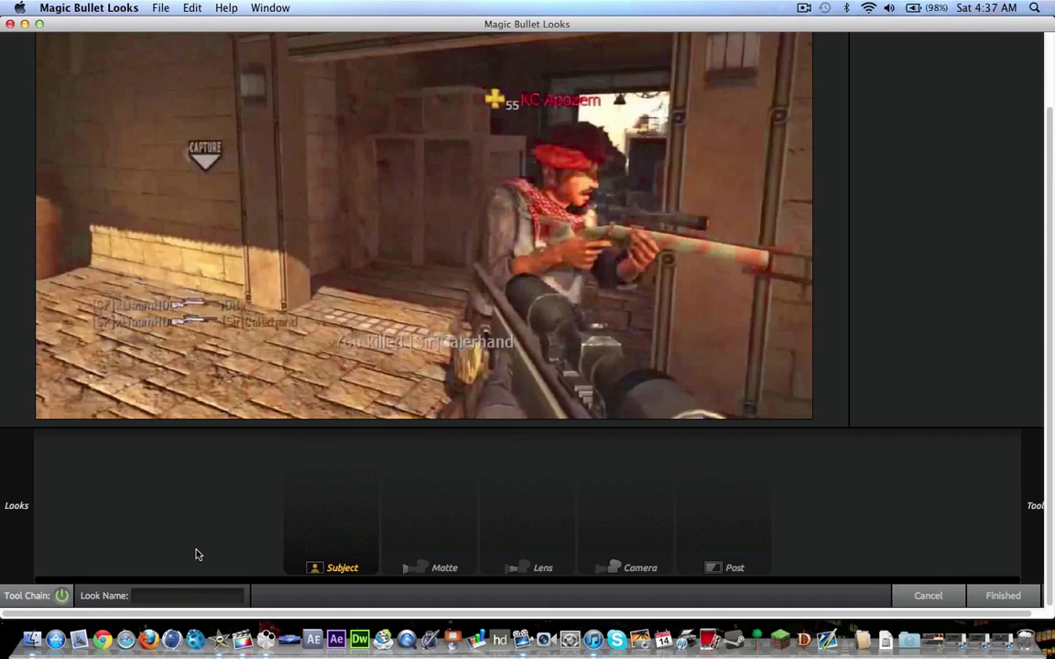
Slide out the Looks drawer to show the Zebo Mixed preset pack
mouse_move(3, 466)
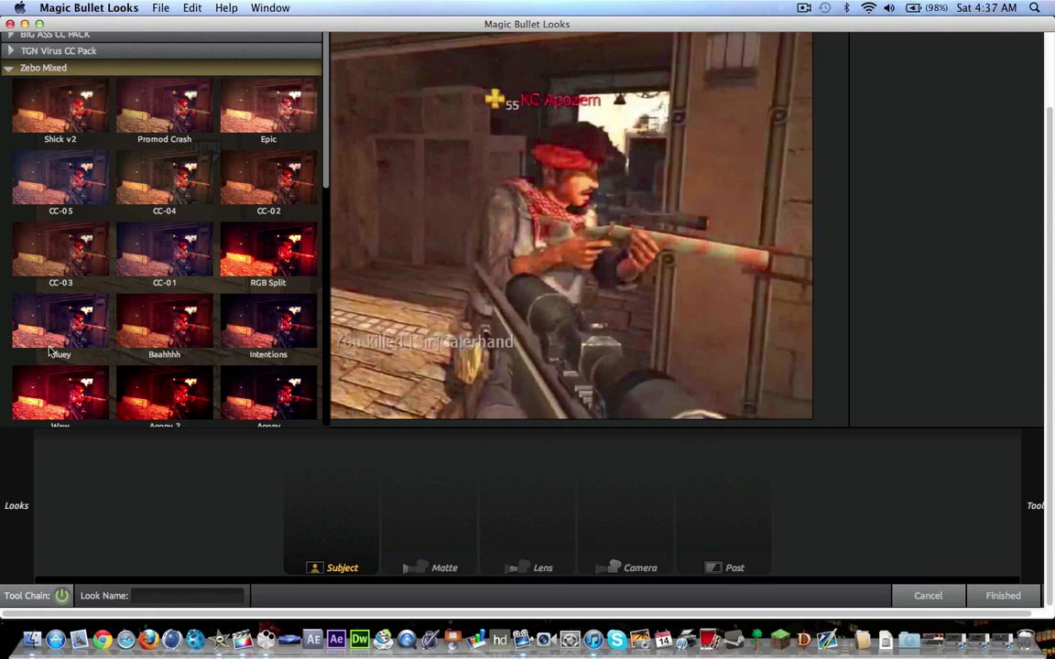
Try the Basic Cool look, then the Cinematic Blockbuster look on the clip
click(10, 70)
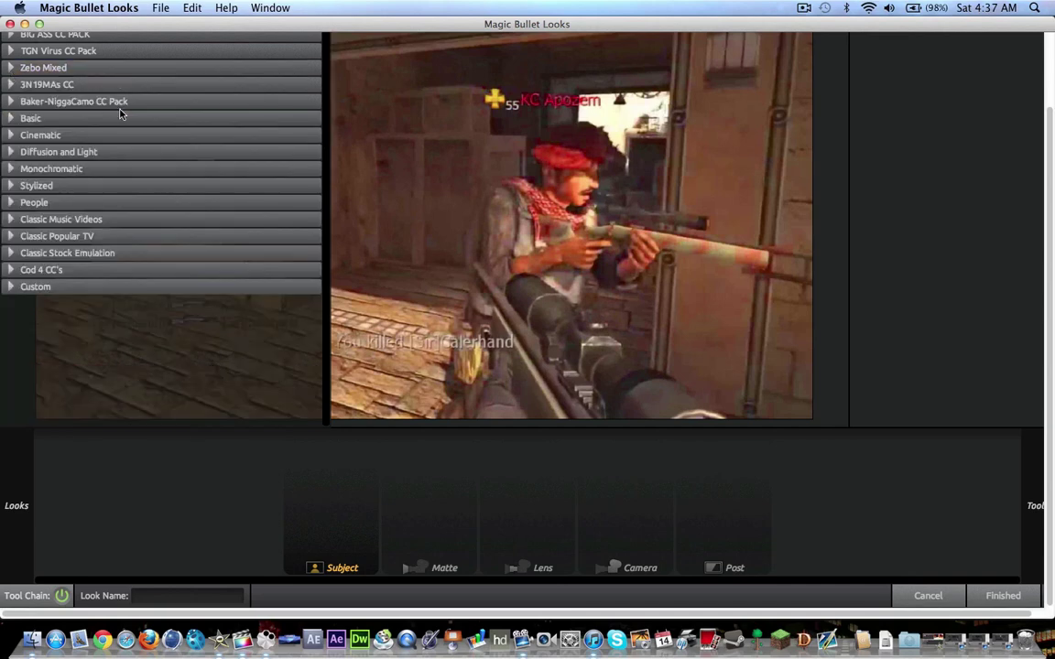
click(9, 115)
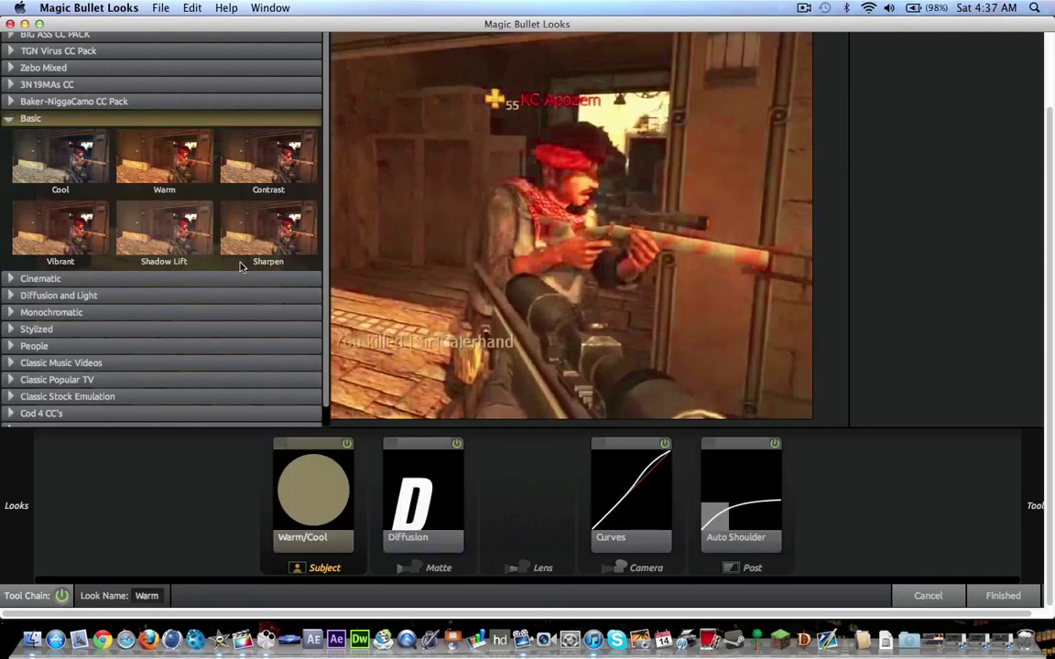
click(81, 152)
click(10, 279)
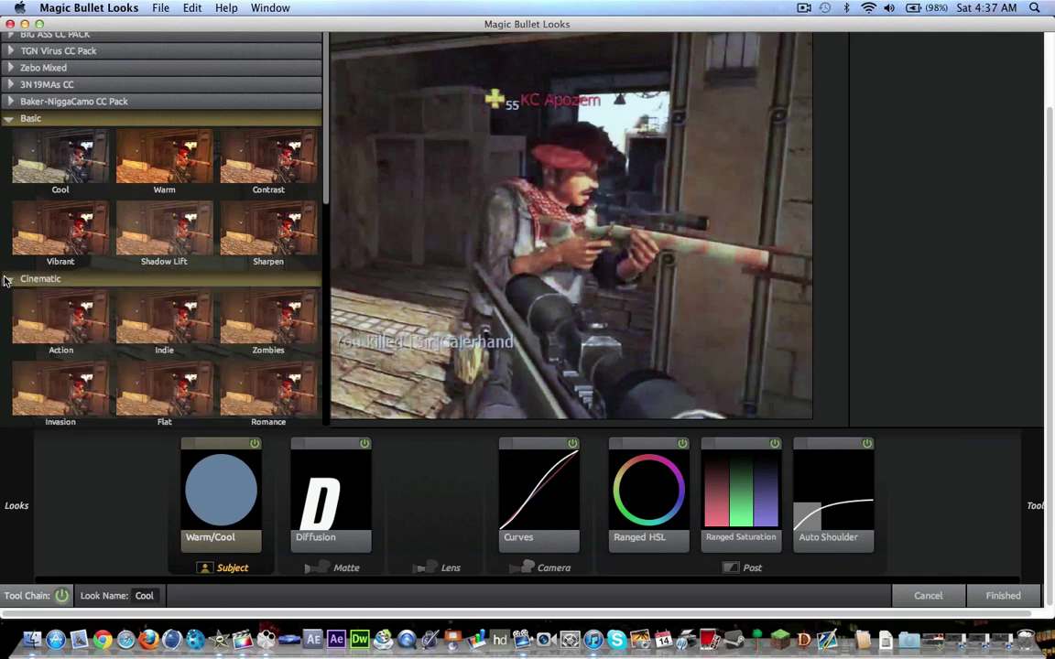
scroll(96, 316, down, 3)
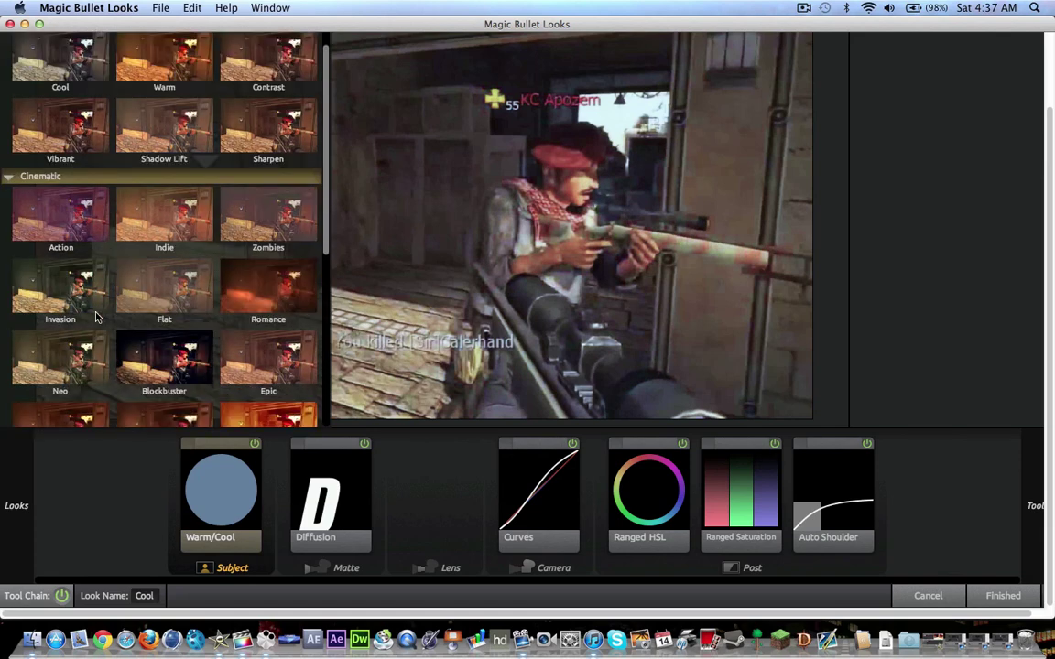
click(174, 354)
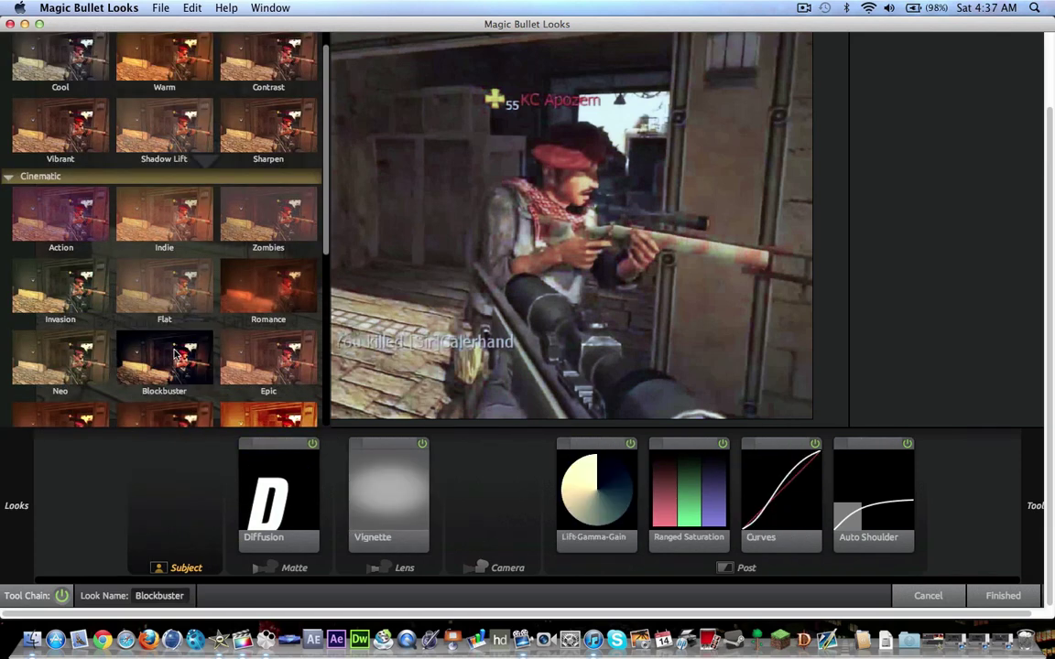
Try Mexicali, Warm and Fuzzy and Miami, settle on Ohio, and collapse the categories
scroll(175, 354, down, 1)
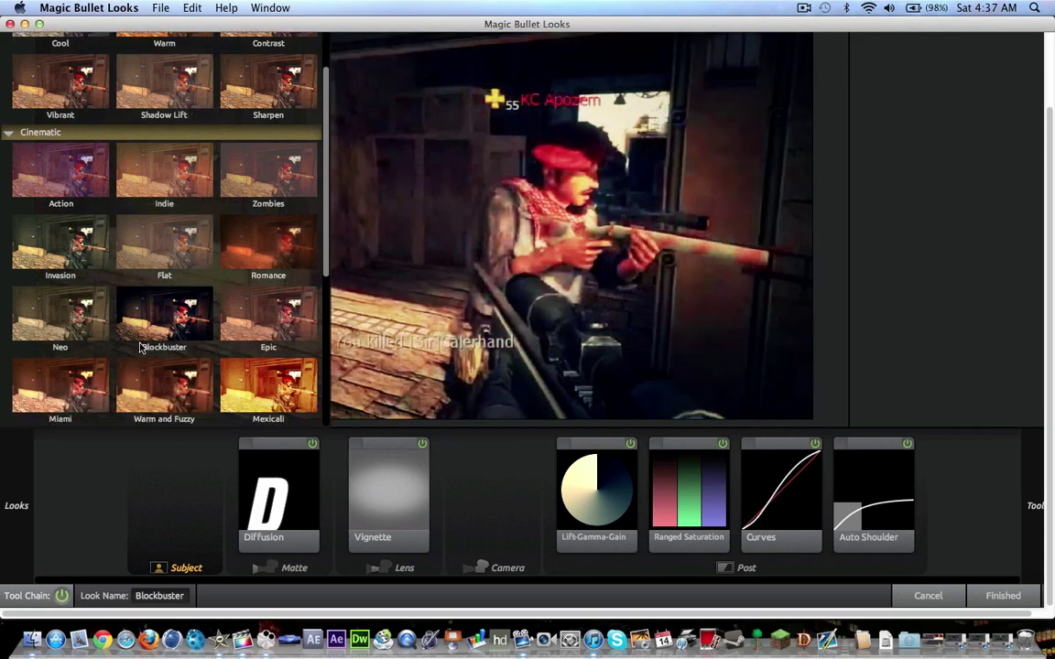
click(253, 375)
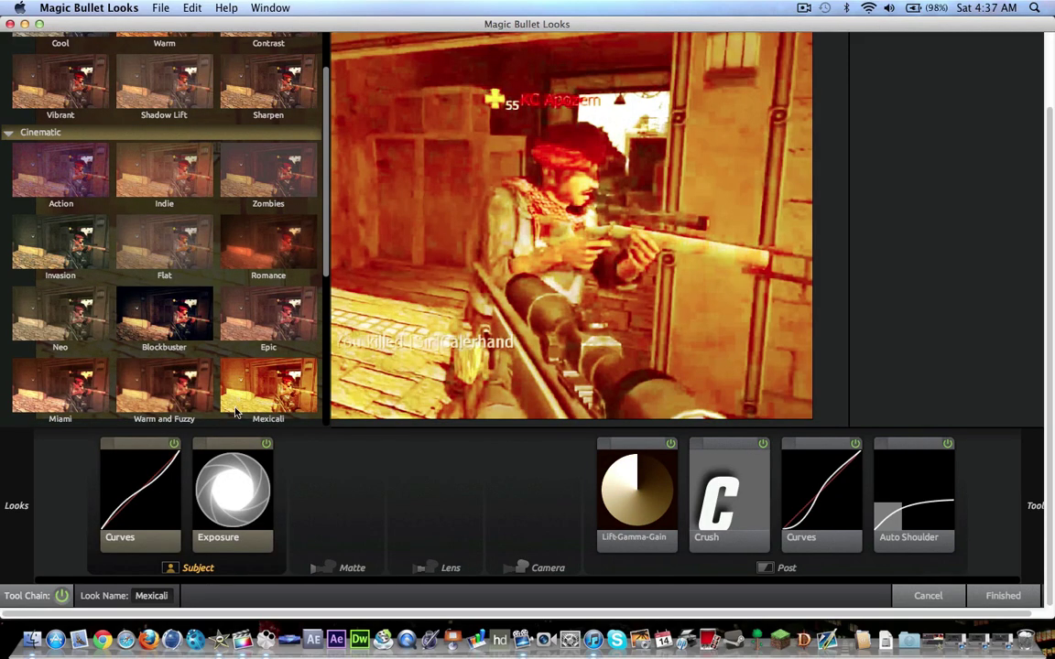
click(153, 406)
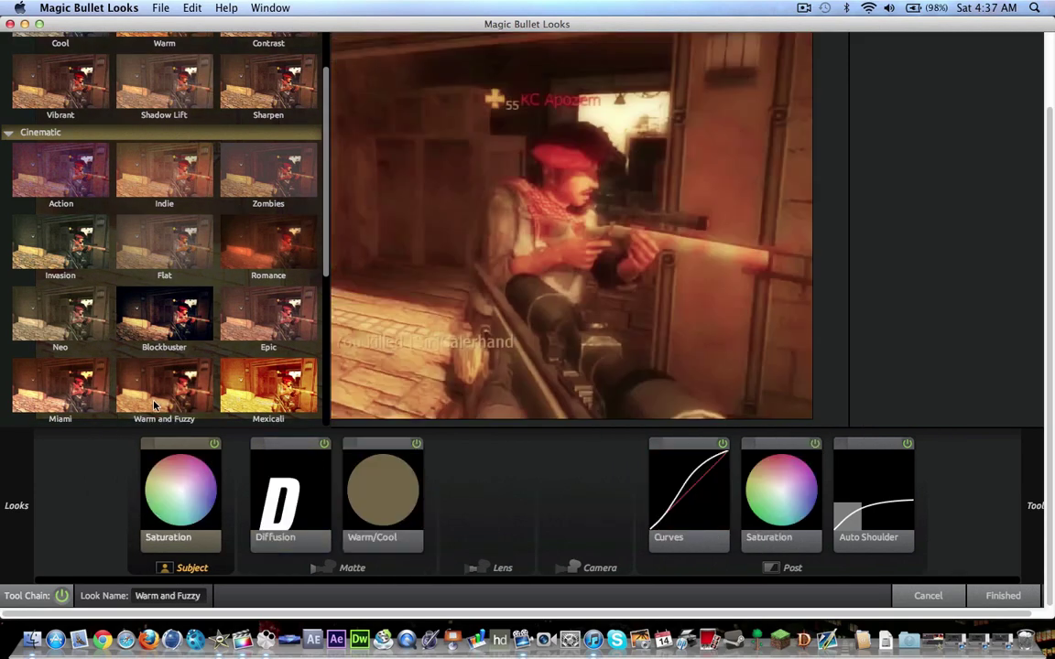
click(100, 394)
scroll(100, 392, down, 5)
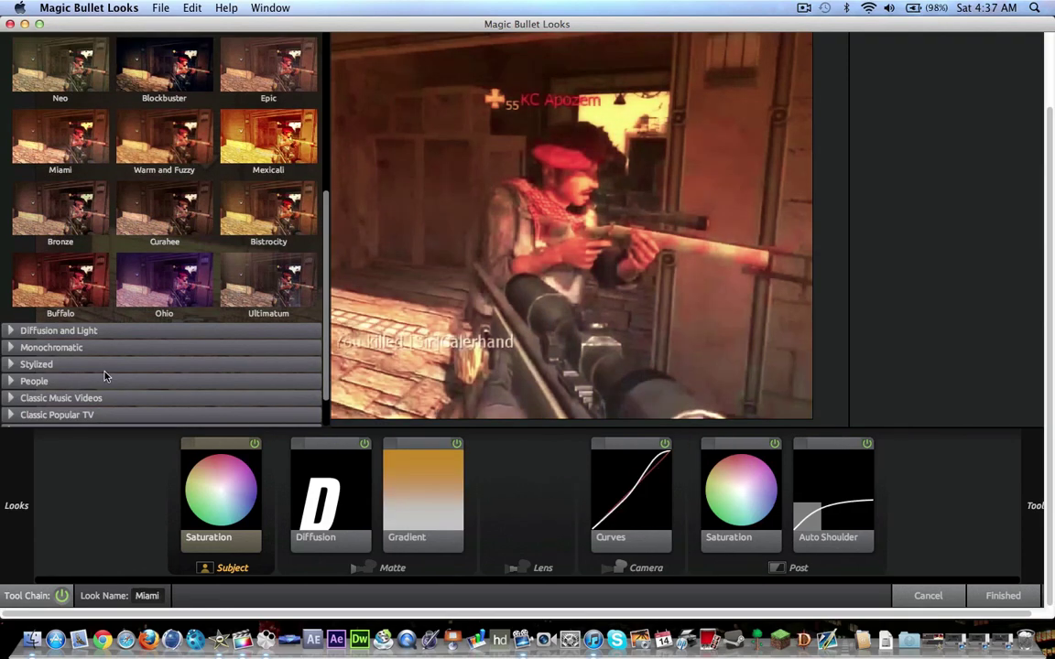
click(142, 316)
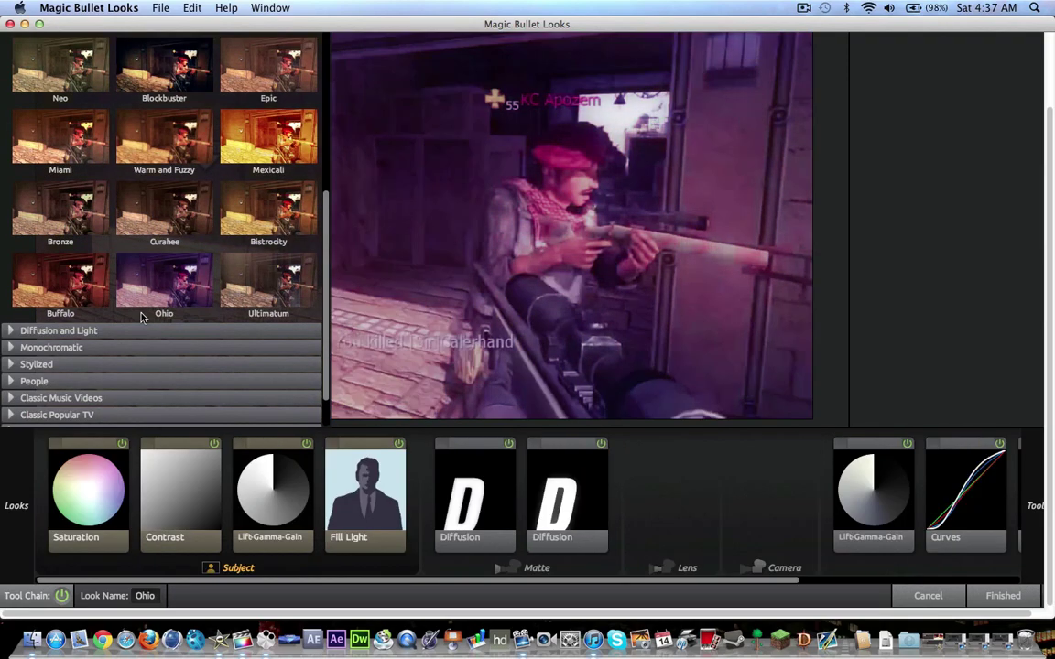
scroll(41, 242, up, 10)
click(7, 119)
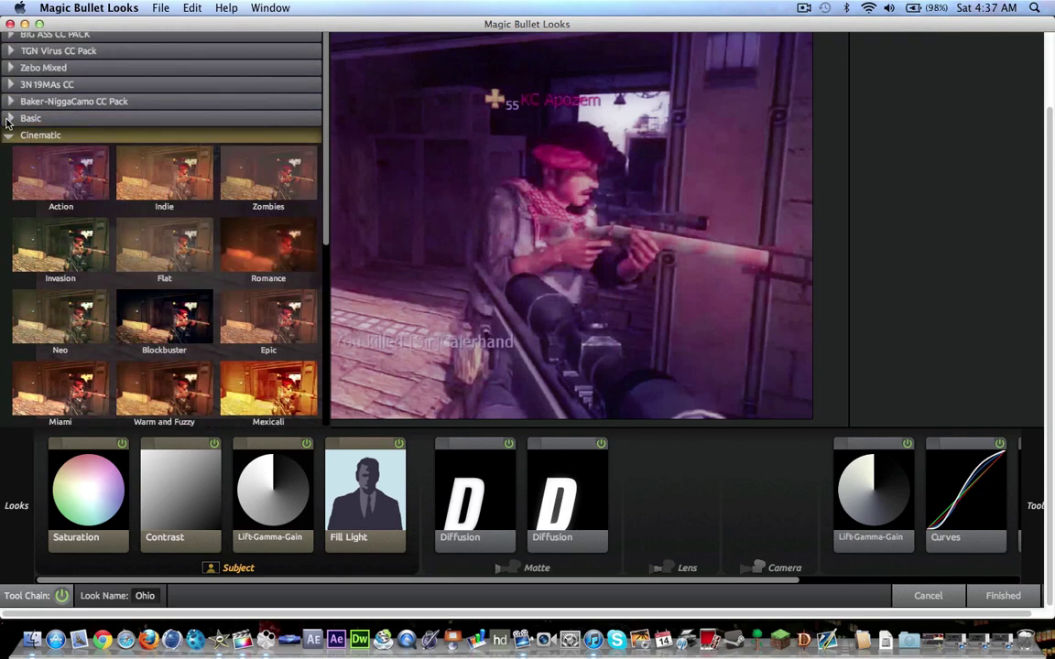
click(7, 135)
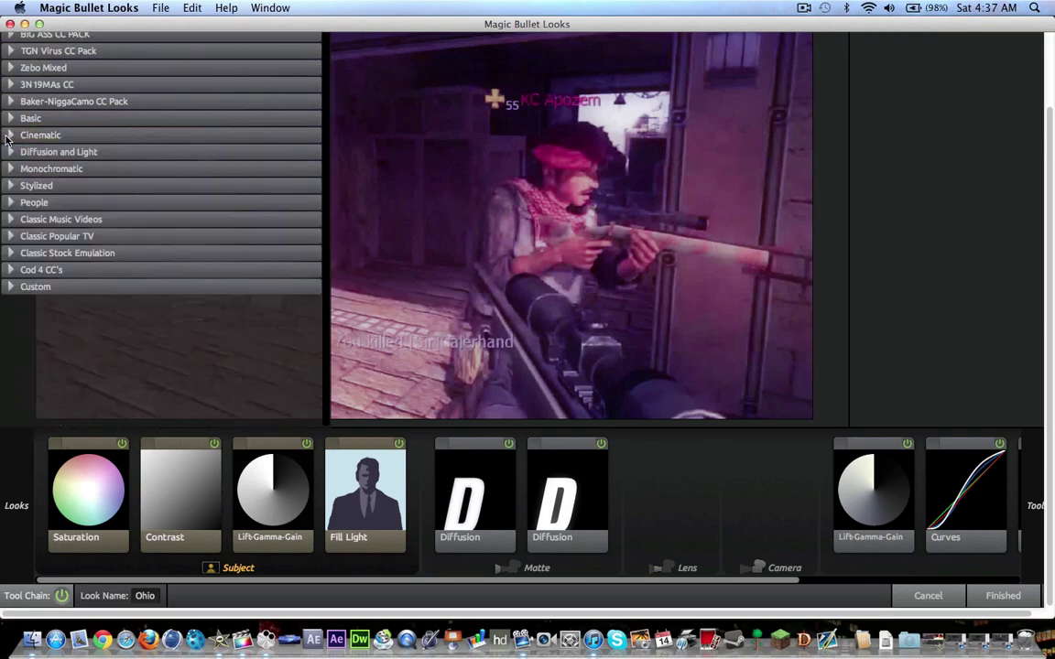
Try the Cod 4 CC's Strike and Downpoor looks on the clip
click(8, 270)
scroll(90, 343, down, 3)
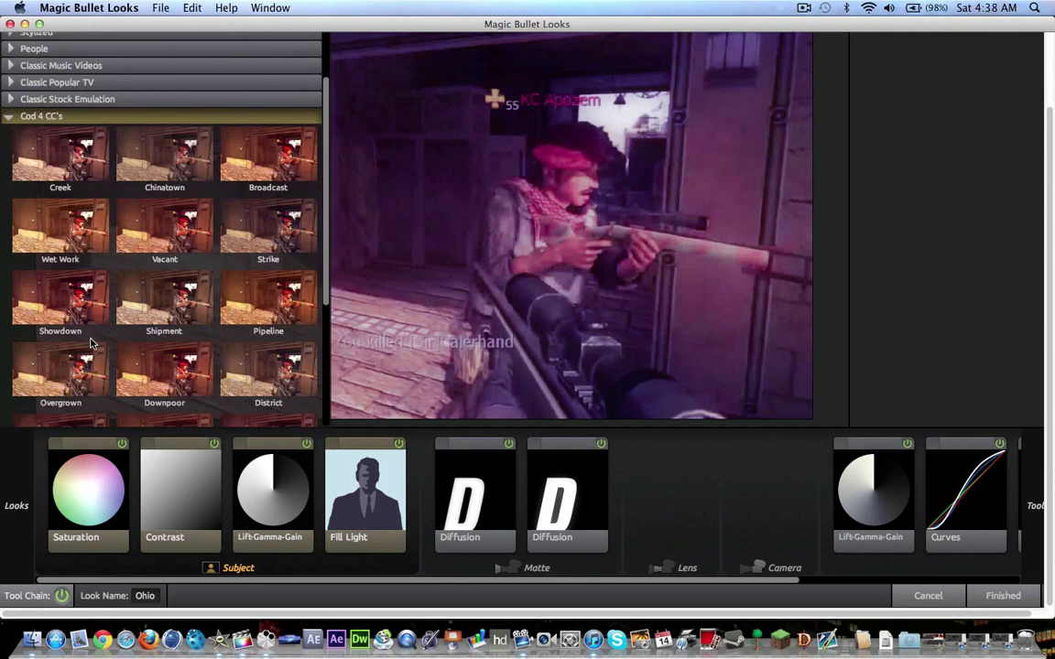
click(262, 206)
scroll(192, 320, down, 1)
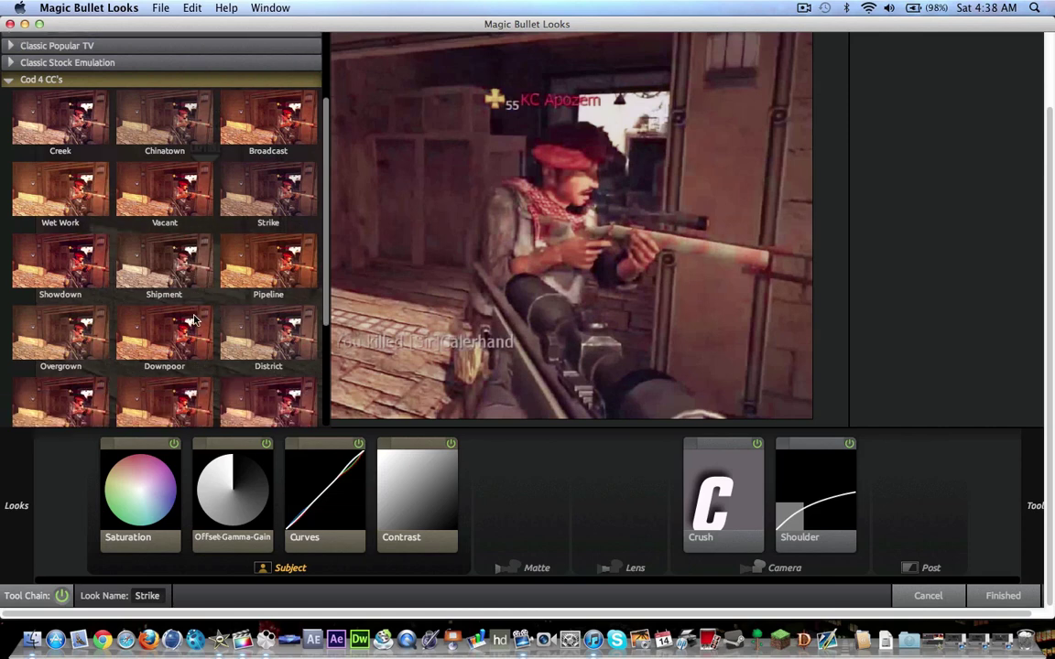
click(146, 364)
scroll(147, 365, down, 4)
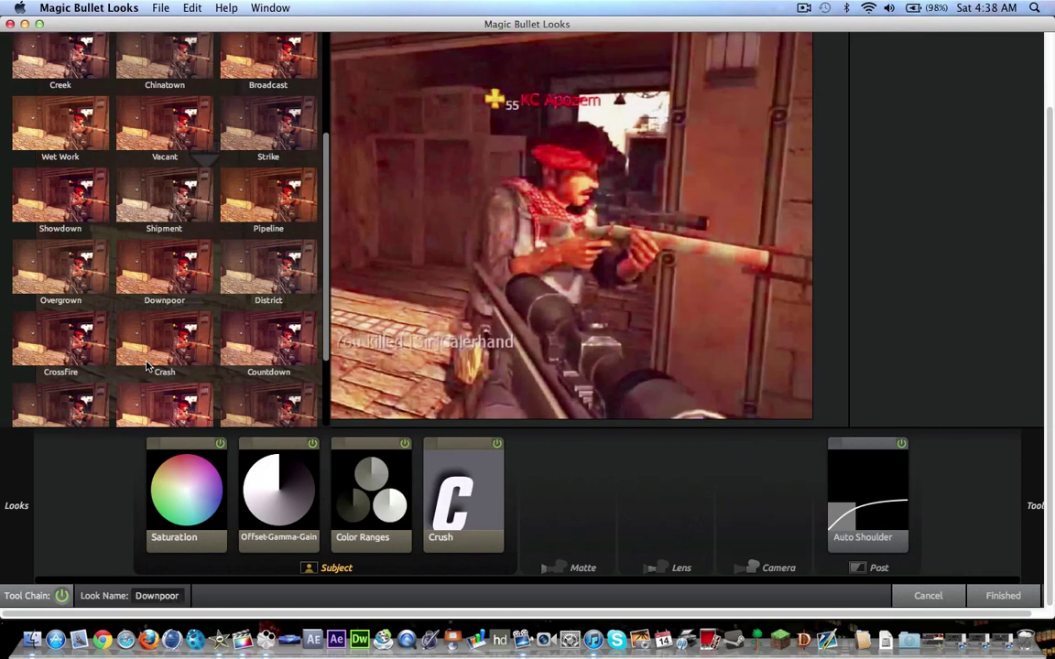
scroll(146, 366, up, 1)
scroll(267, 145, up, 10)
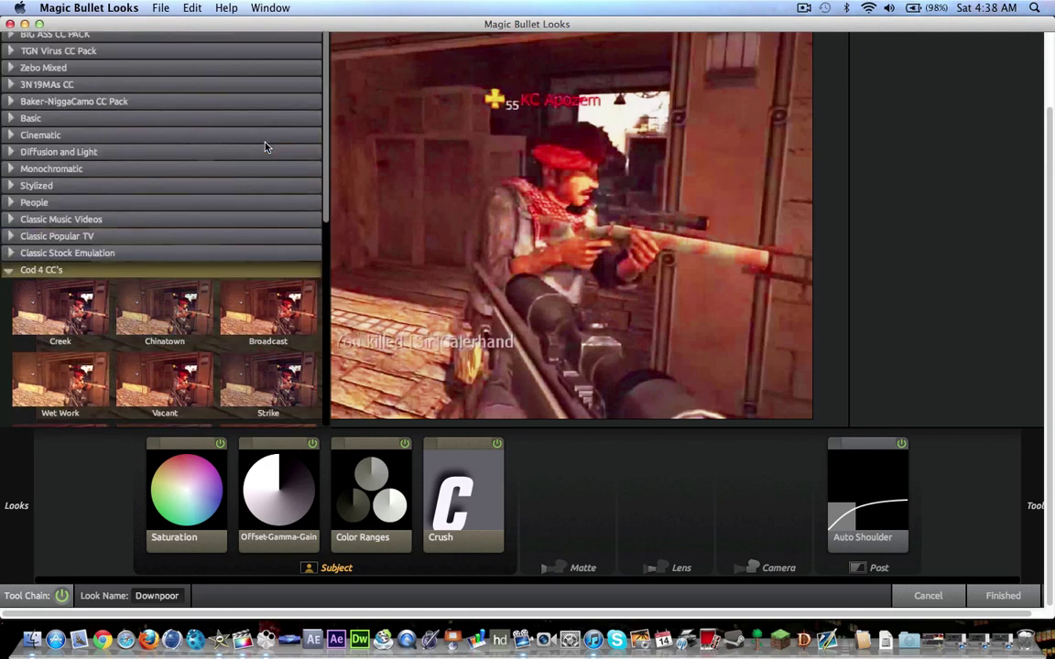
click(11, 269)
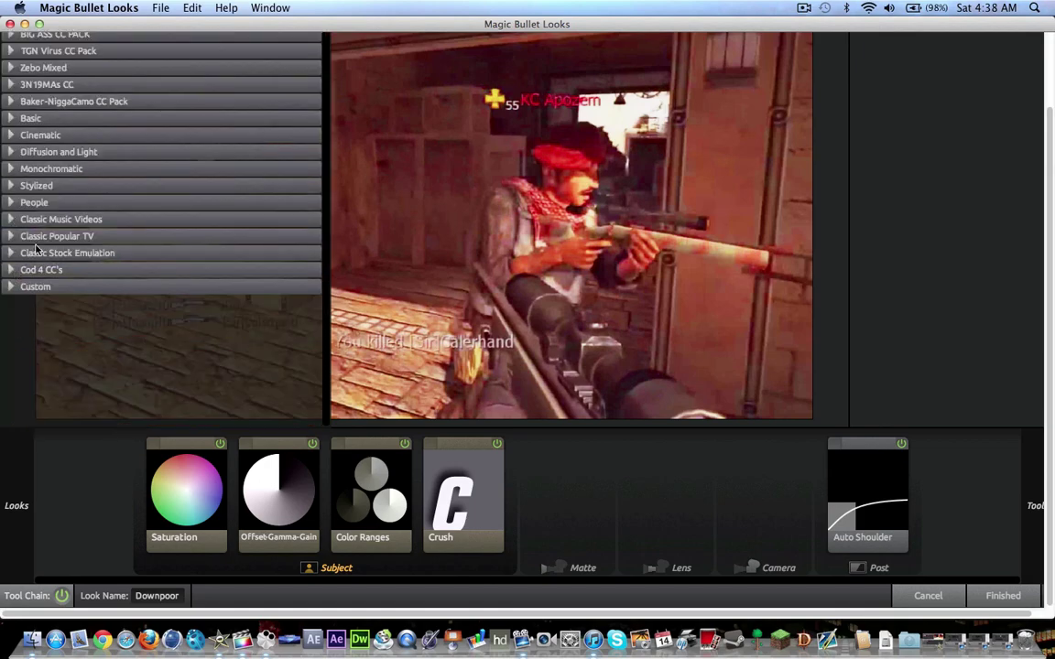
Try the Zebo Mixed CC-05, Epic, Death and Blue CC With Glow looks
click(11, 69)
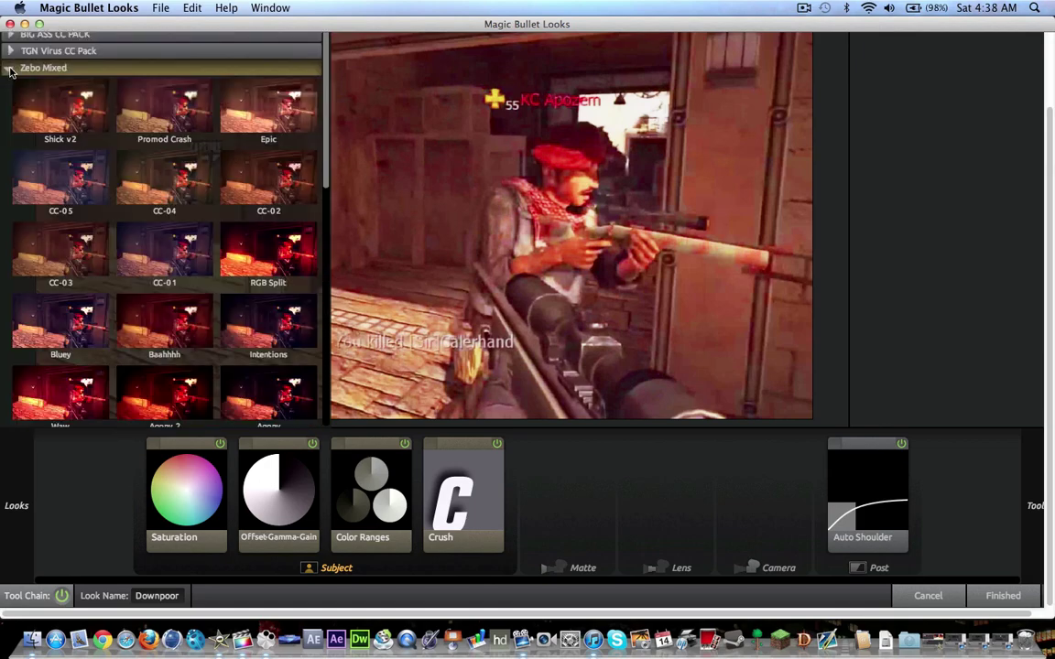
click(55, 177)
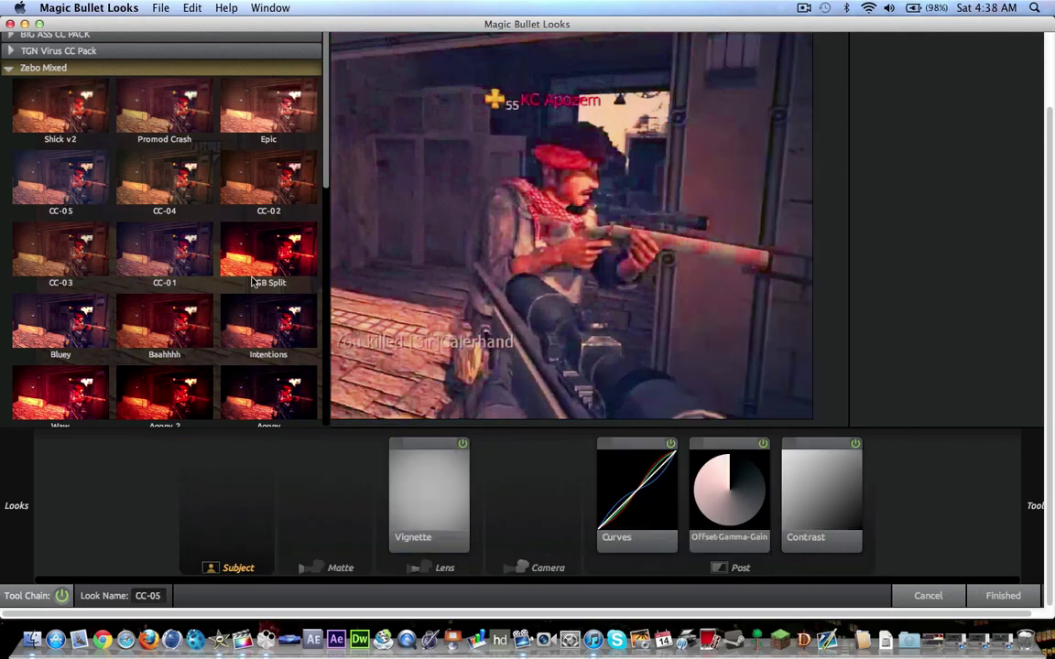
click(238, 121)
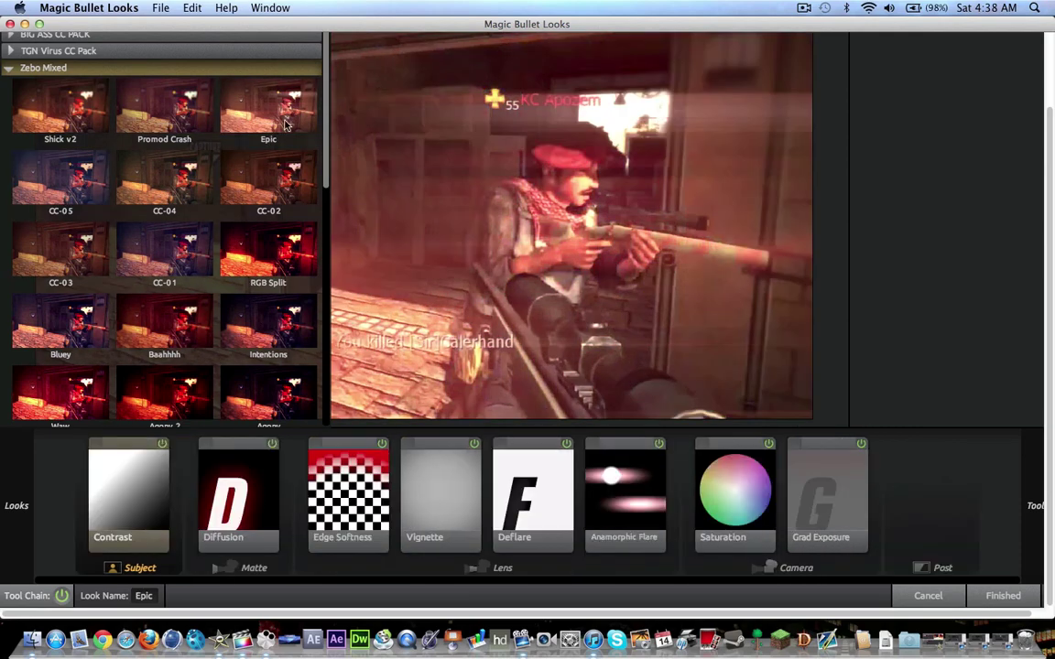
scroll(119, 271, down, 2)
scroll(119, 271, down, 5)
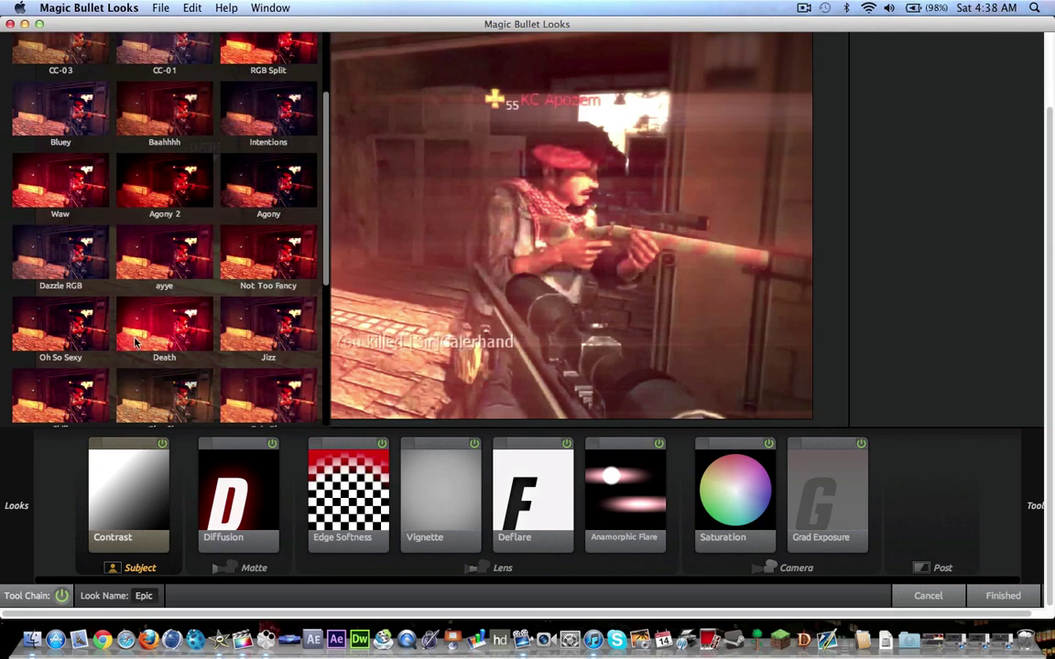
click(123, 311)
mouse_move(108, 370)
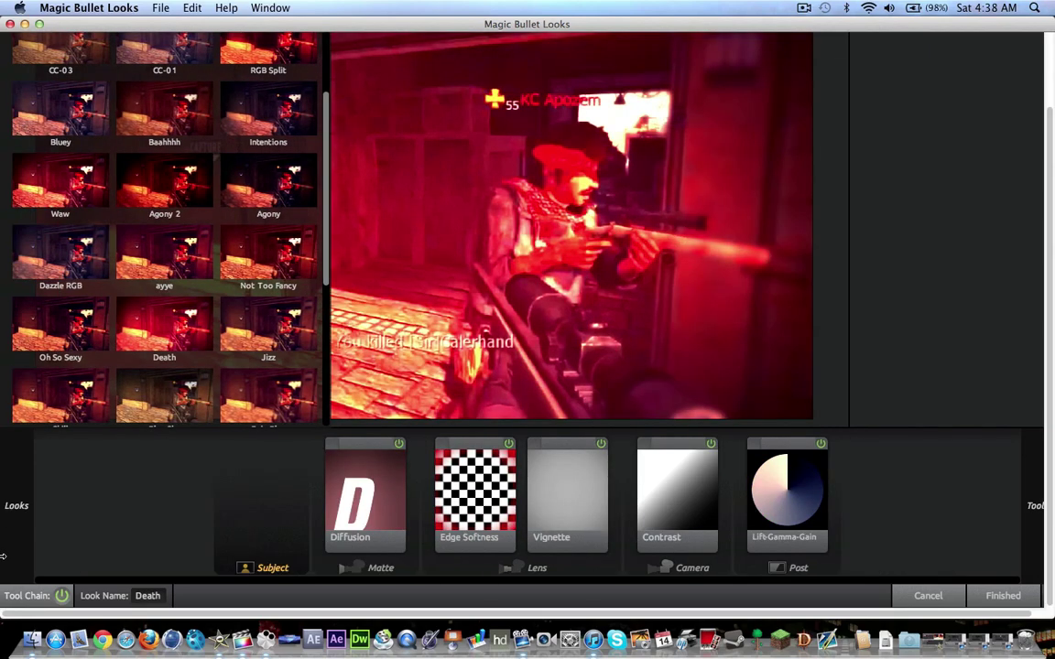
scroll(183, 293, down, 4)
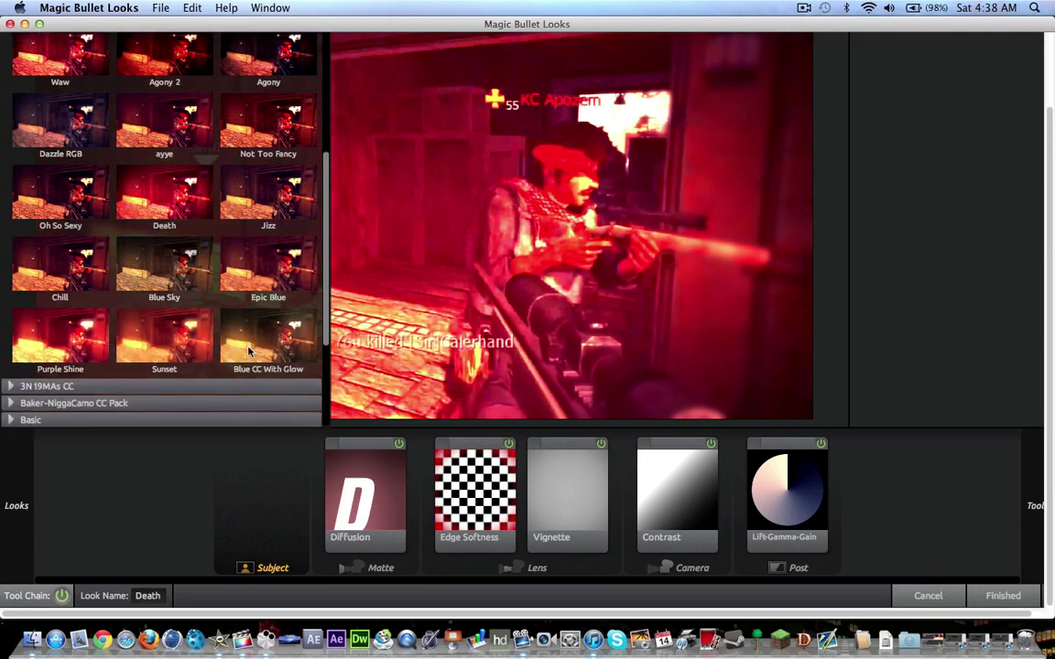
click(242, 318)
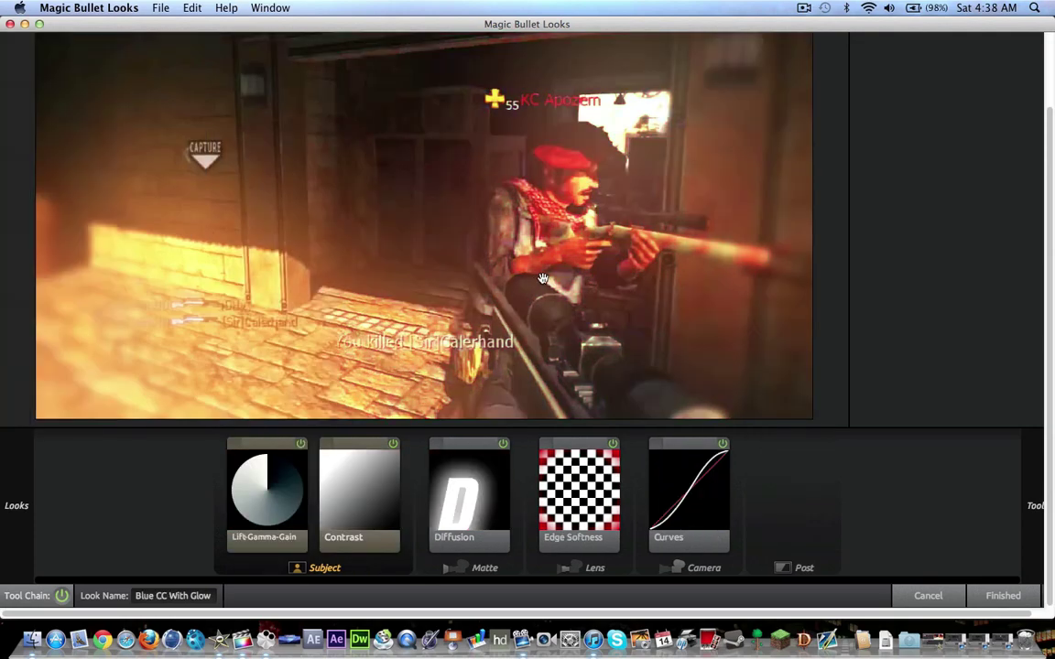
Try Chill and Dazzle RGB, then leave the red Agony 2 look applied
mouse_move(3, 537)
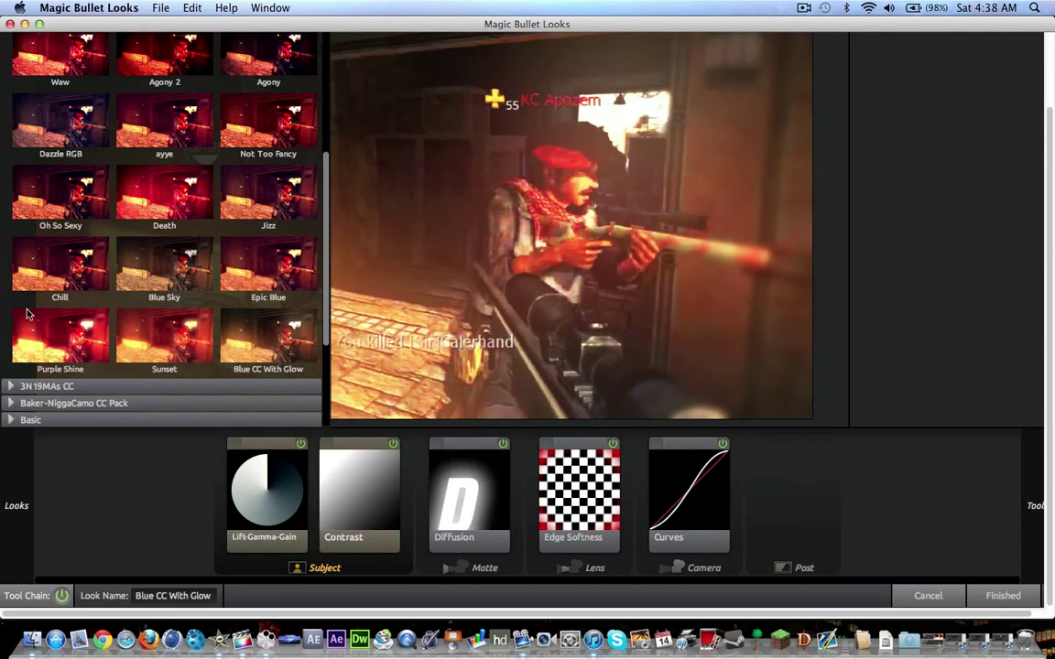
click(58, 269)
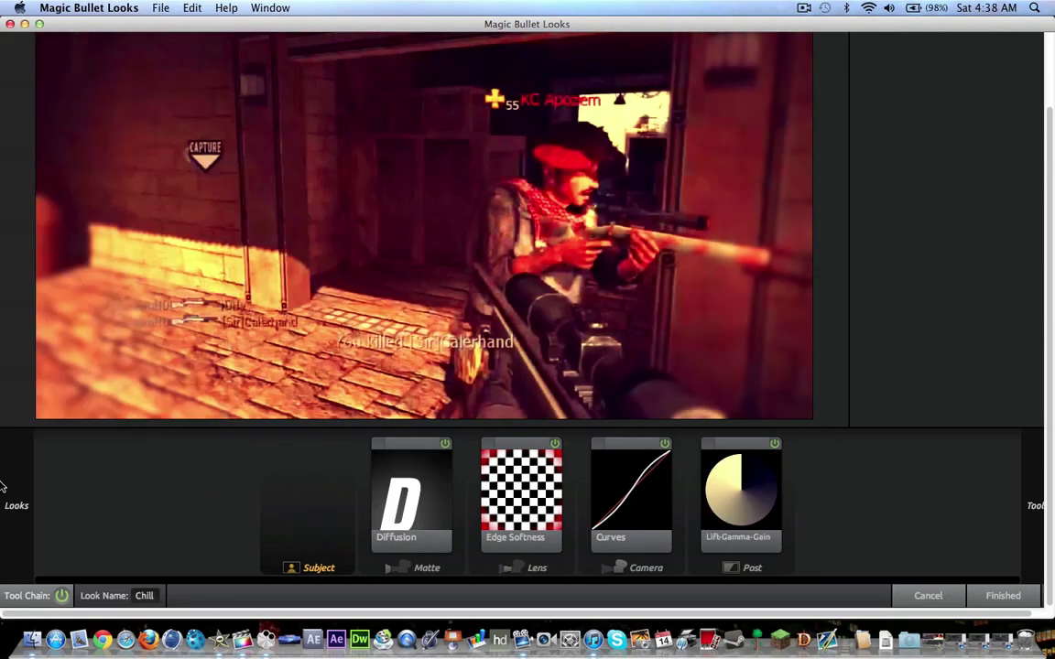
mouse_move(4, 525)
click(55, 138)
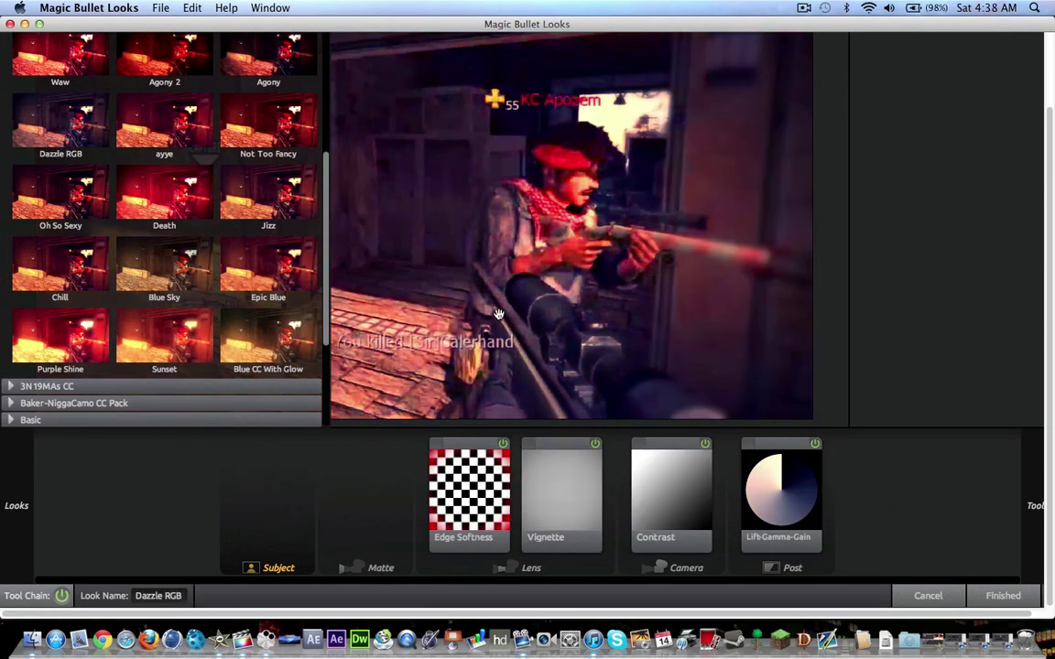
mouse_move(2, 570)
scroll(121, 365, up, 5)
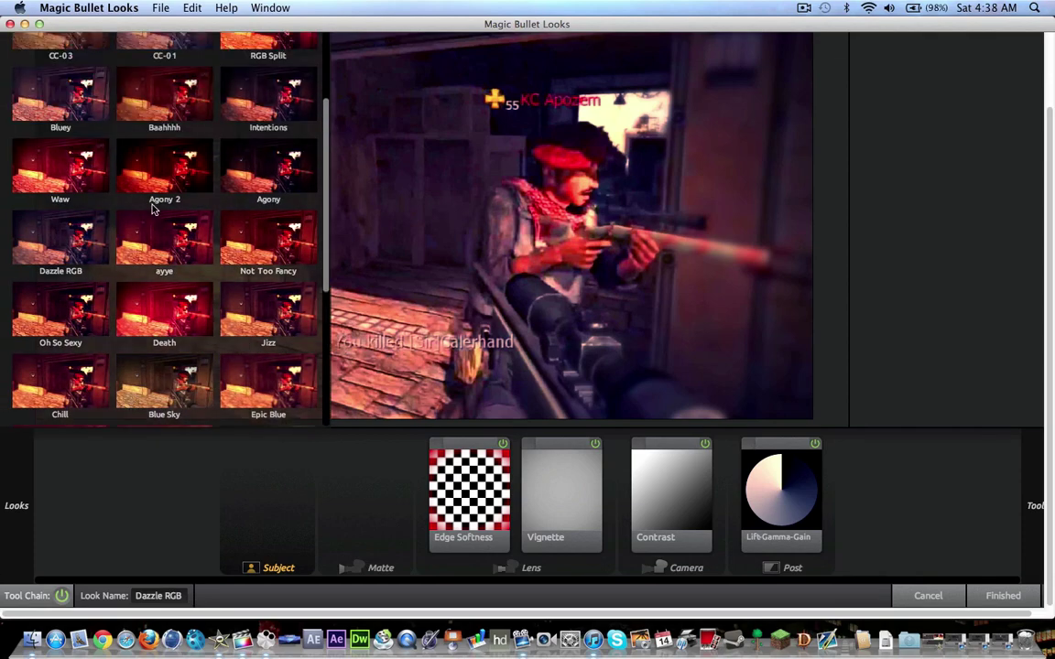
click(155, 206)
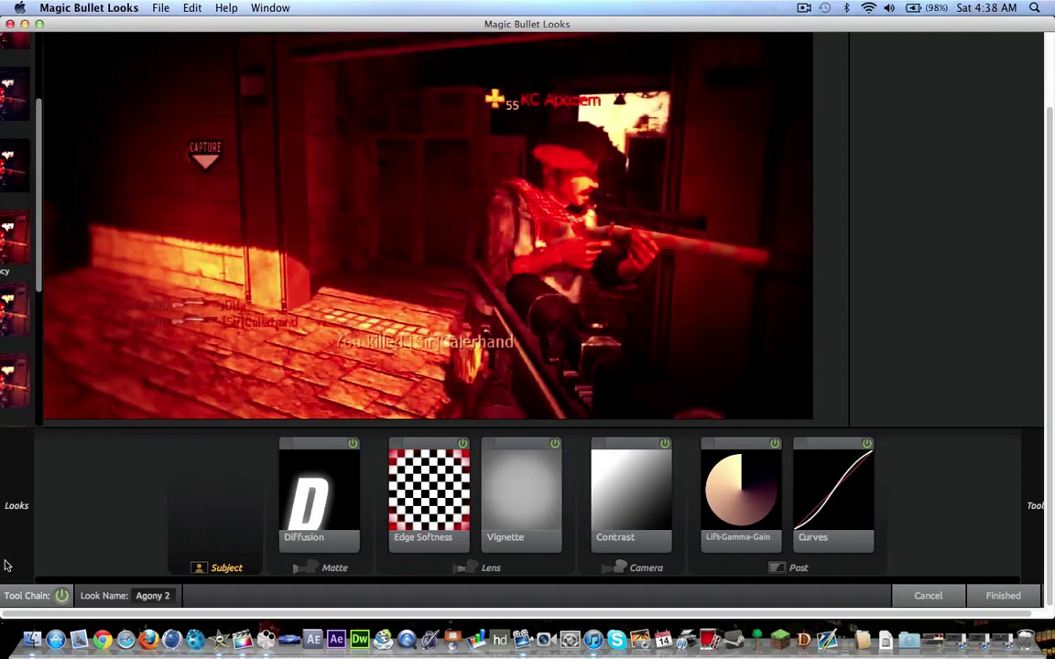
mouse_move(4, 565)
scroll(89, 108, up, 4)
scroll(90, 108, up, 2)
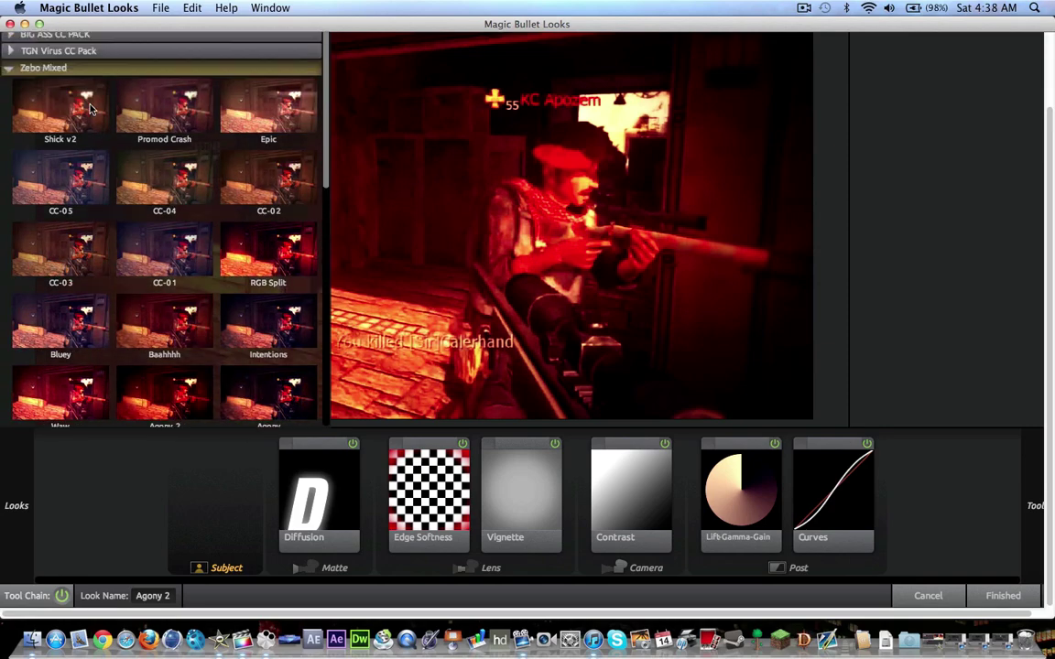
In BIG ASS CC PACK, try Afghan Kush, then apply SHINY20 (from Video)
click(11, 71)
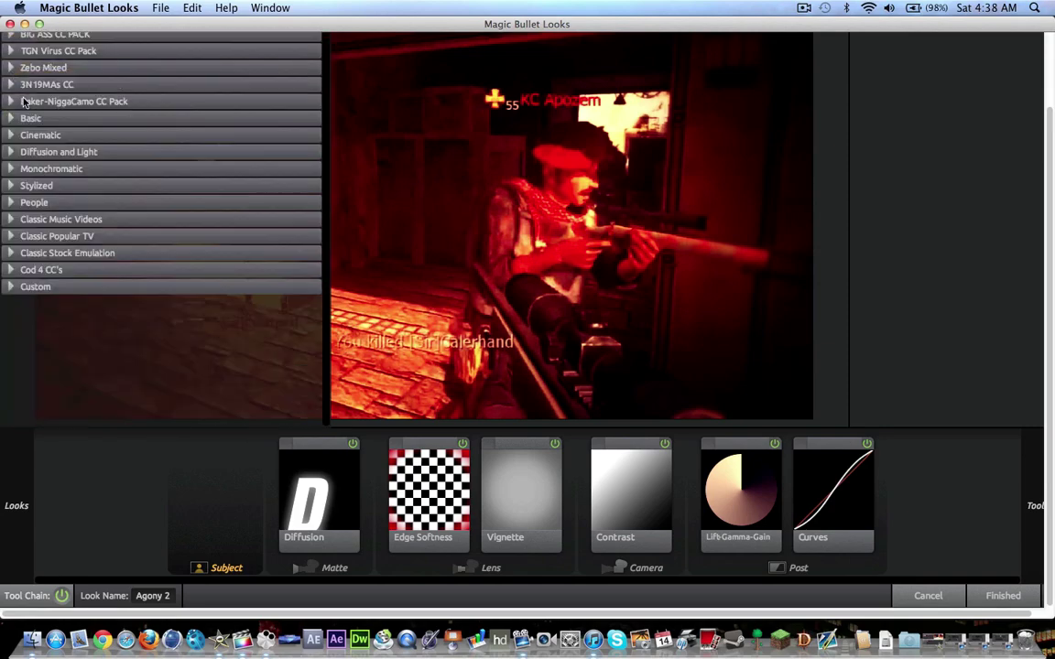
click(10, 36)
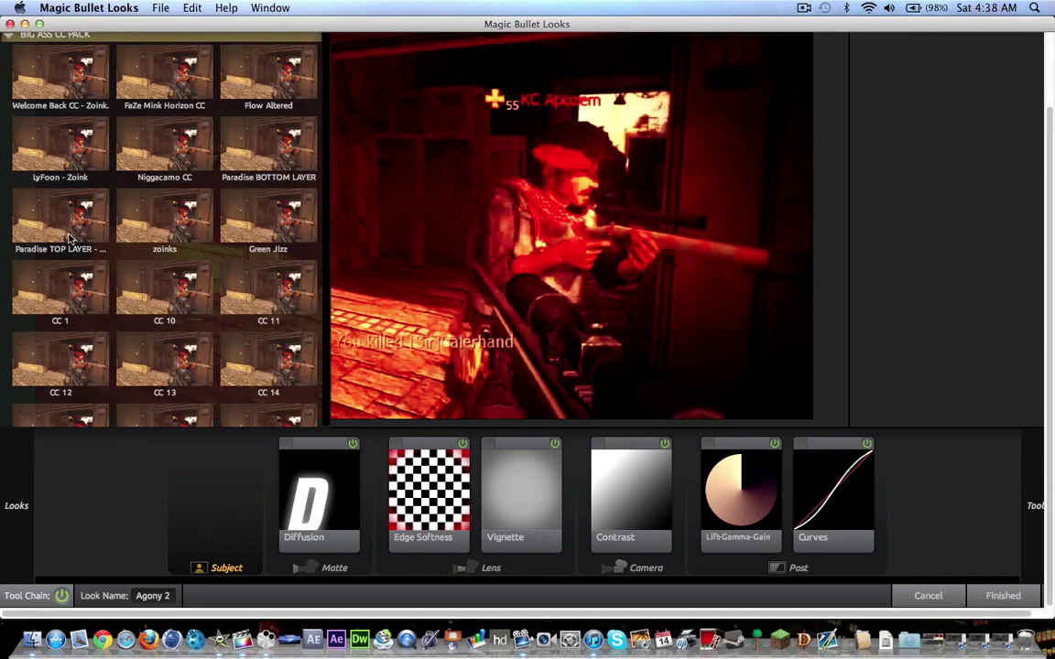
scroll(66, 225, down, 10)
scroll(69, 238, down, 2)
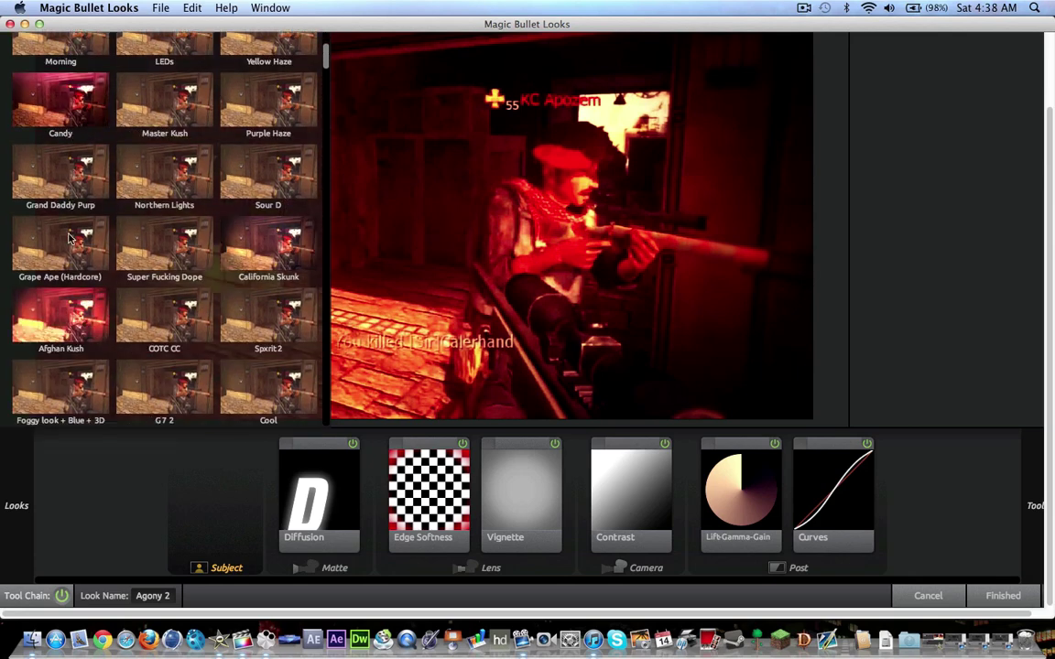
click(91, 299)
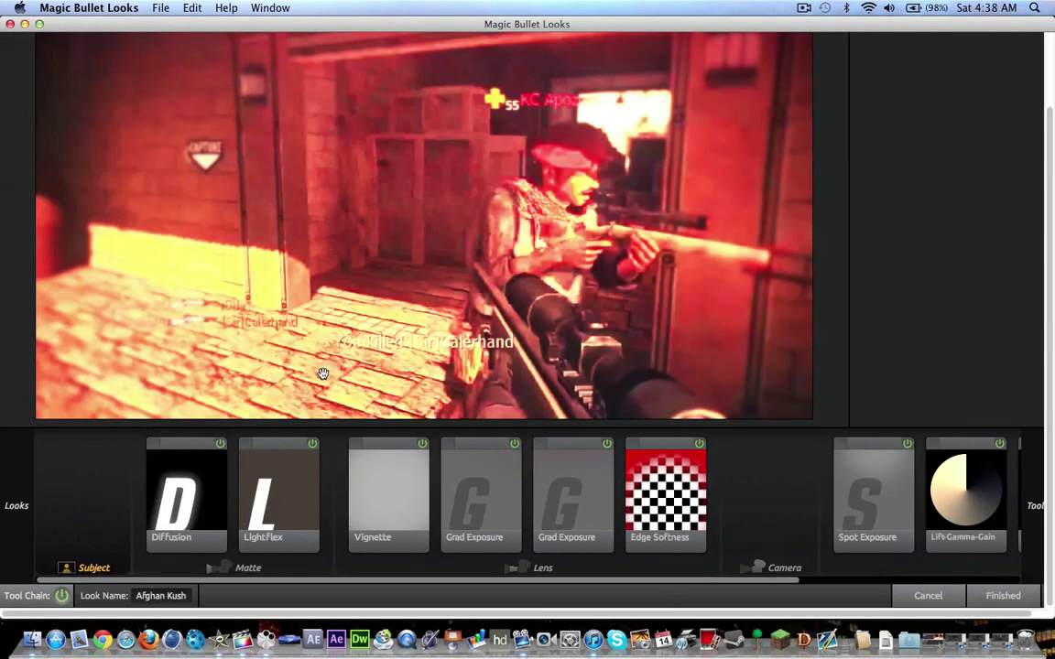
scroll(75, 253, down, 10)
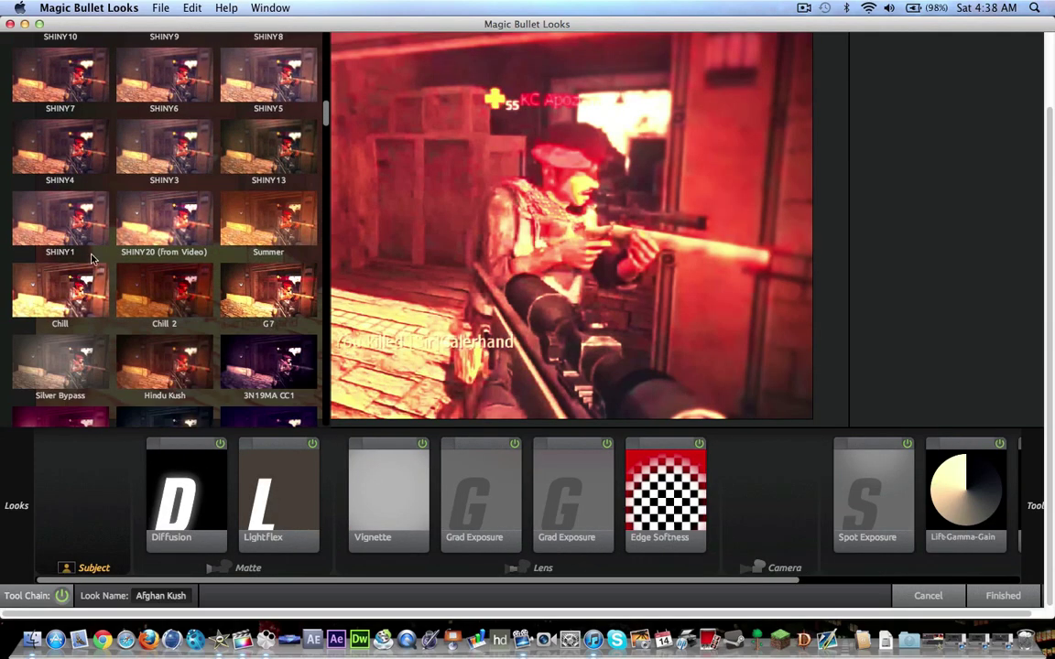
click(154, 235)
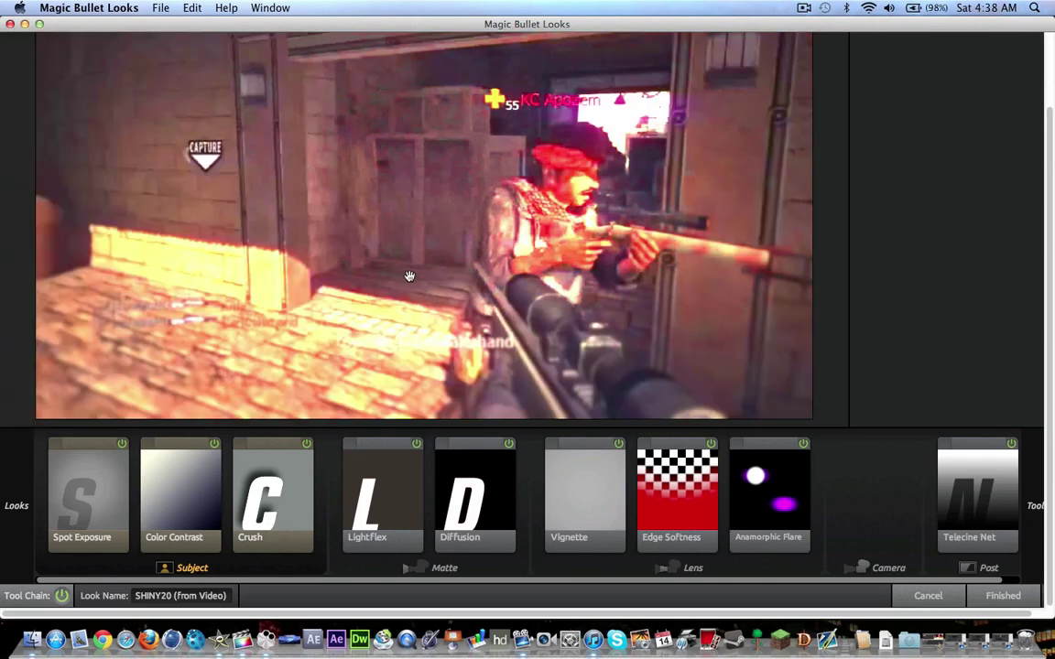
scroll(169, 311, down, 2)
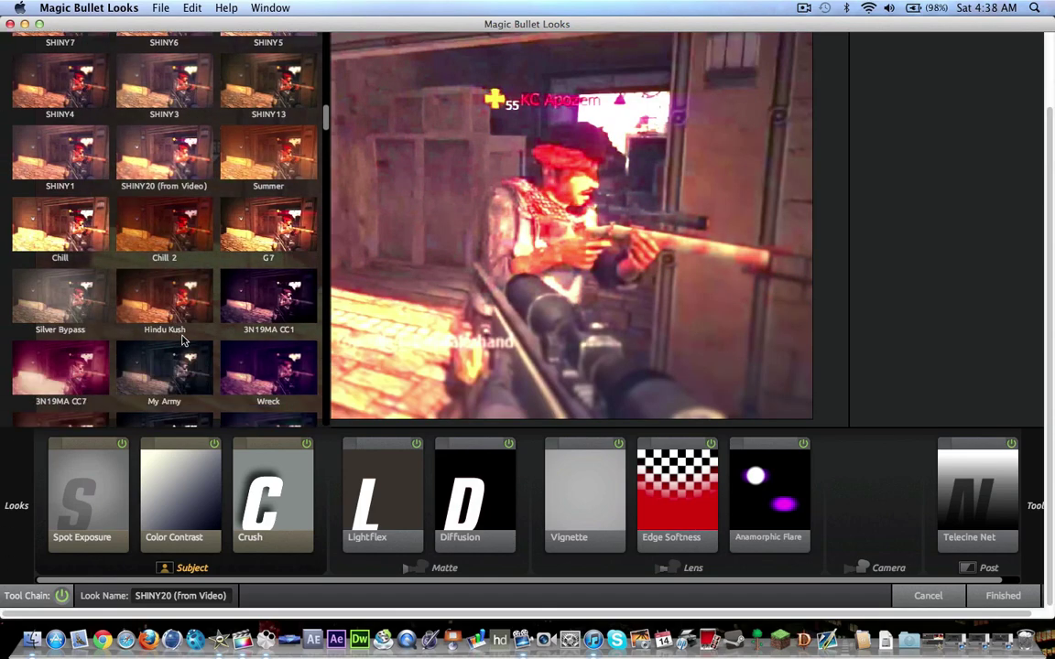
Try the Wreck, 3N19MA CC7 and My Army looks on the clip
click(252, 376)
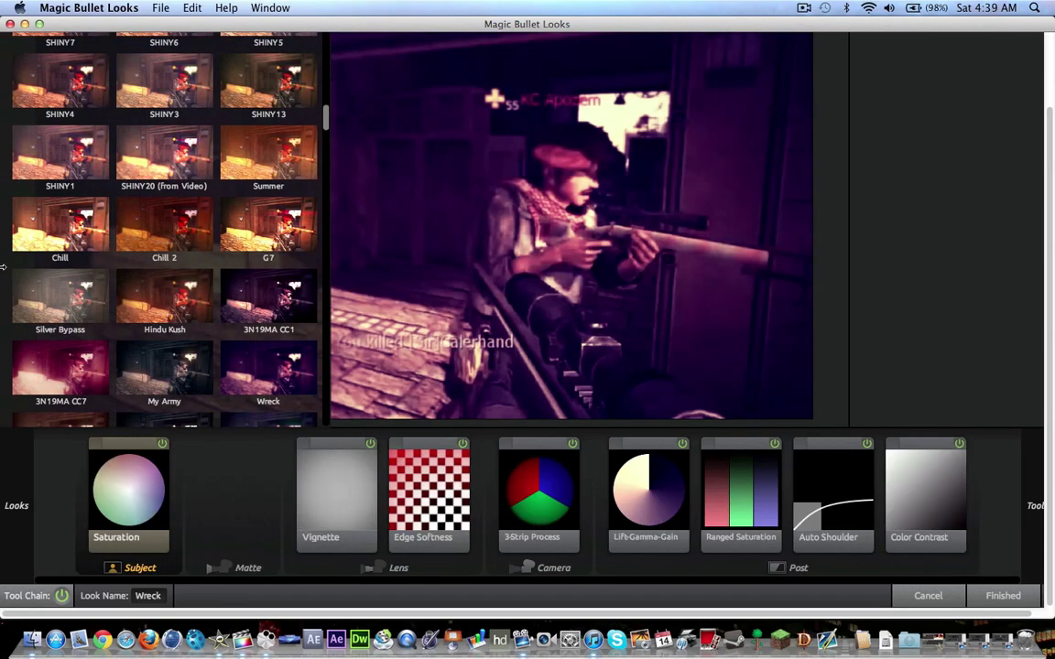
click(80, 348)
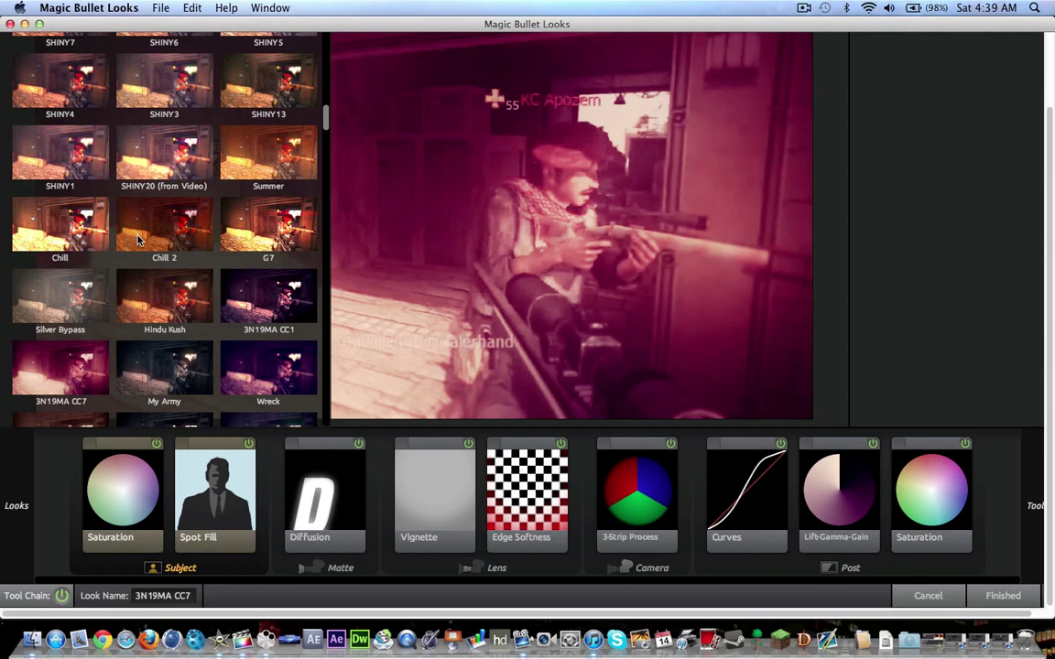
scroll(137, 239, down, 3)
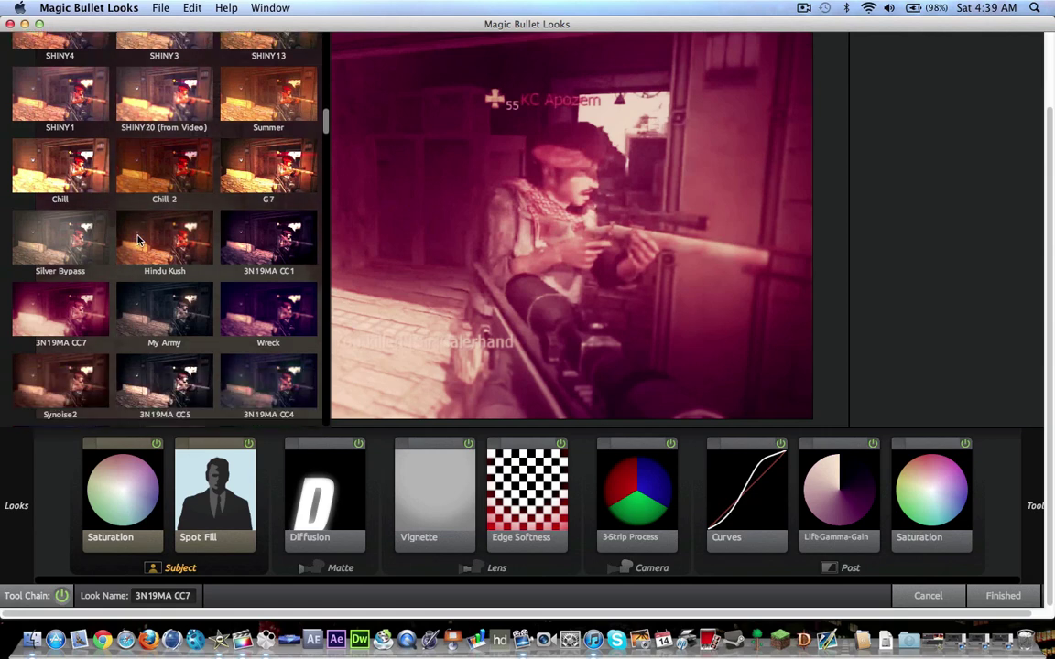
click(161, 327)
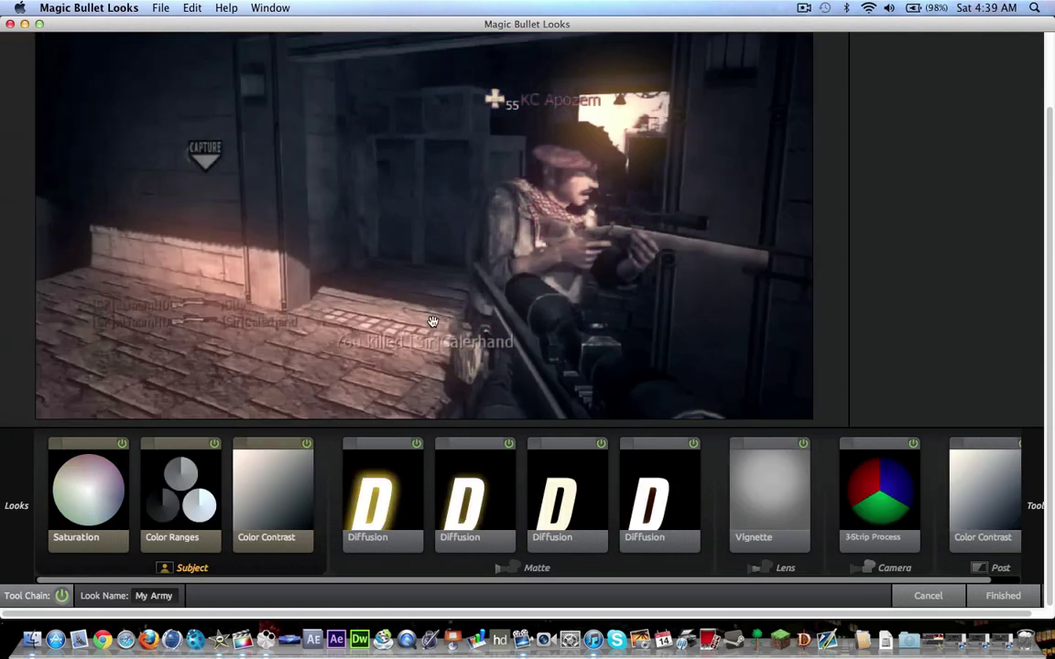
Try a warmer chill preset, then apply the baker dubstep1 look
mouse_move(13, 529)
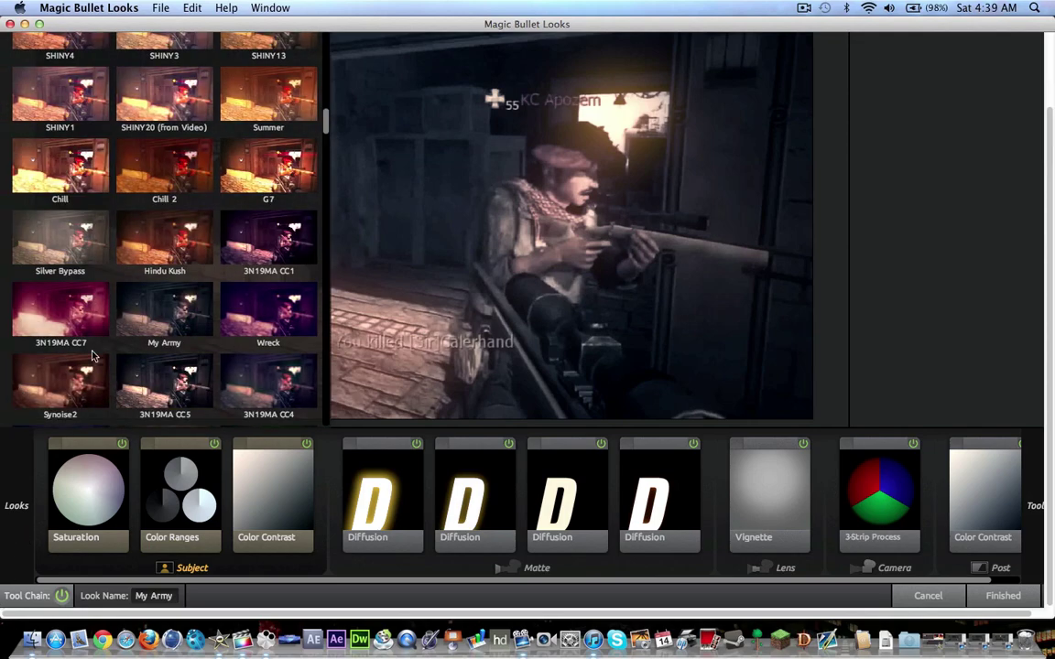
scroll(87, 348, down, 2)
scroll(91, 355, down, 5)
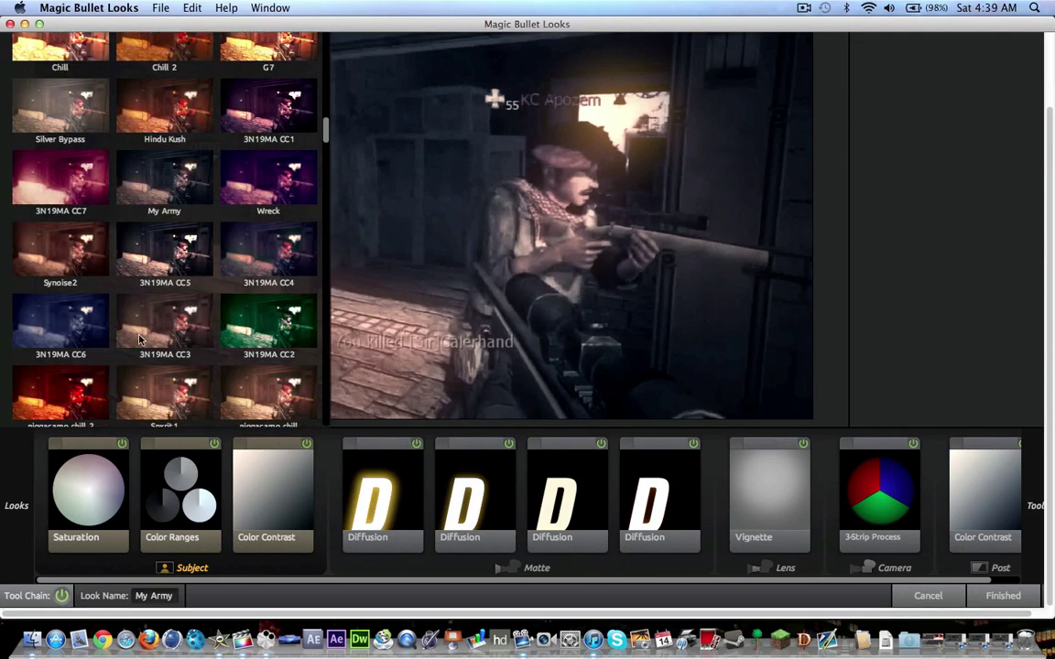
scroll(197, 293, down, 3)
click(267, 285)
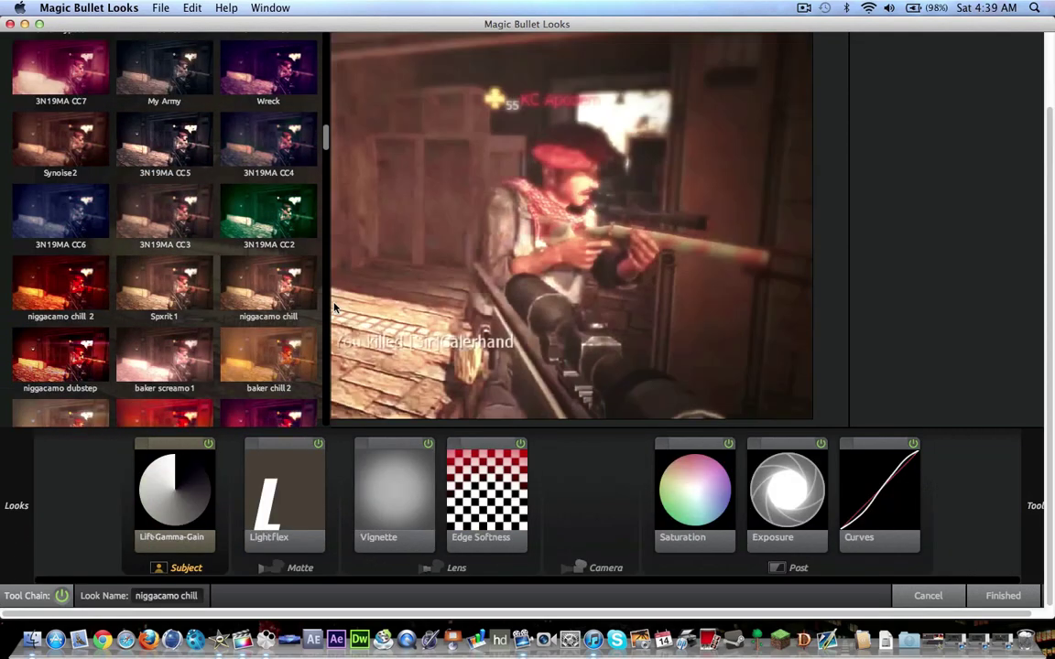
mouse_move(4, 518)
scroll(148, 324, down, 2)
click(260, 363)
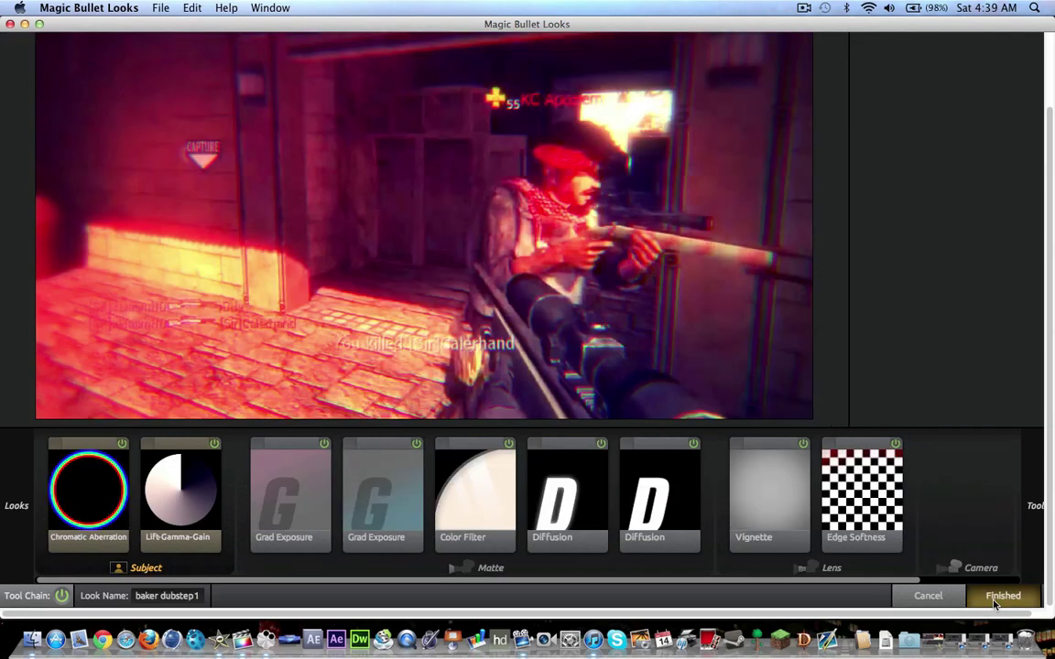
Accept the baker dubstep1 look, skim the clip, and show Background Tasks rendering progress
click(1000, 597)
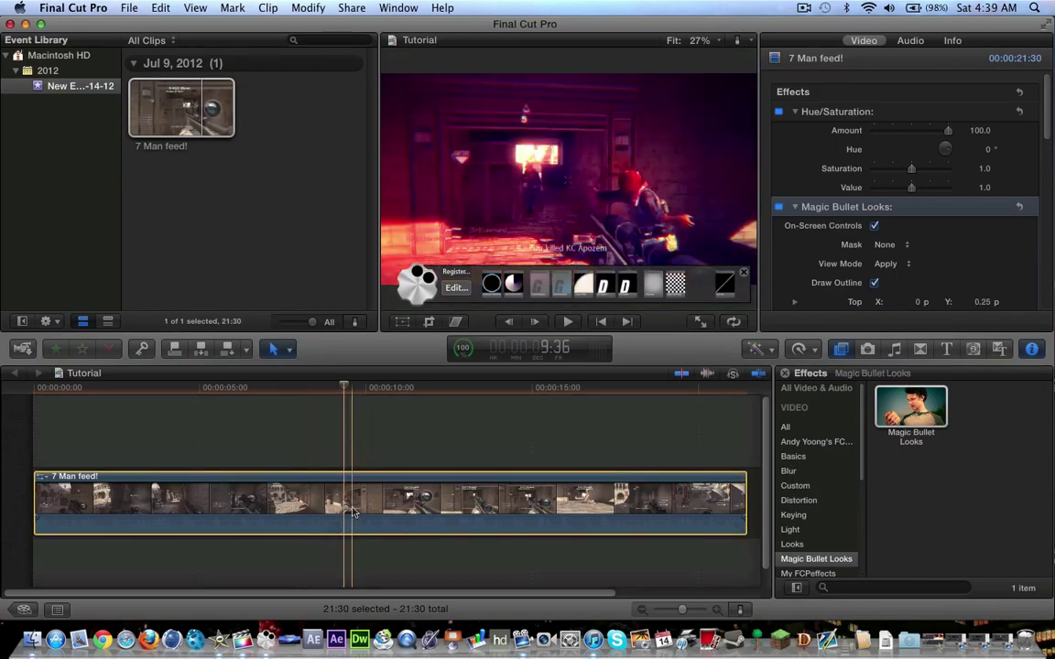
click(353, 499)
key(super+9)
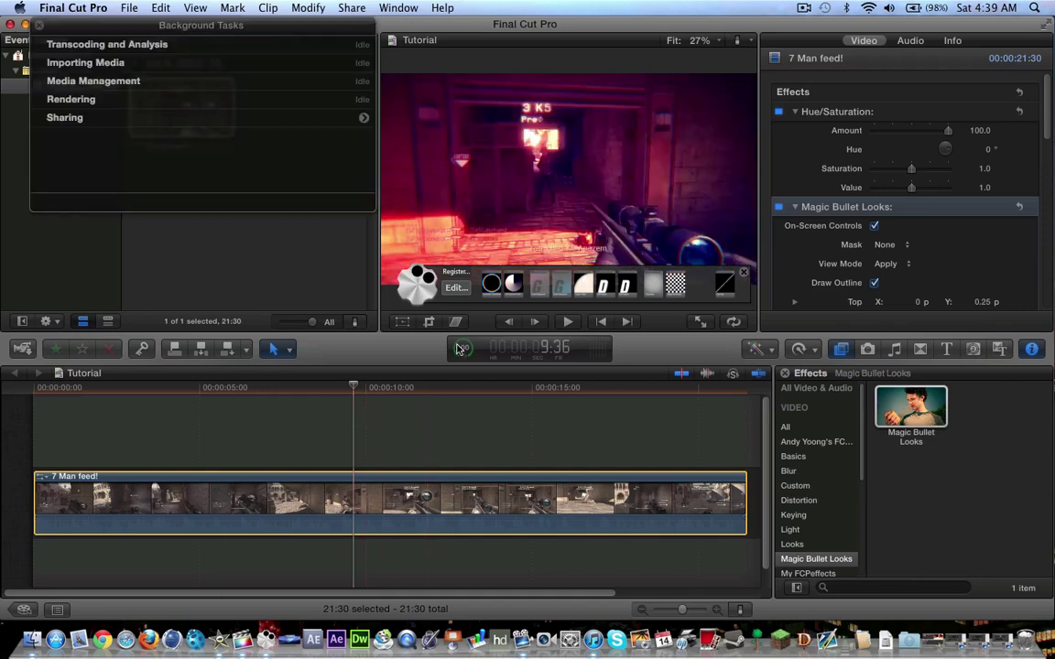